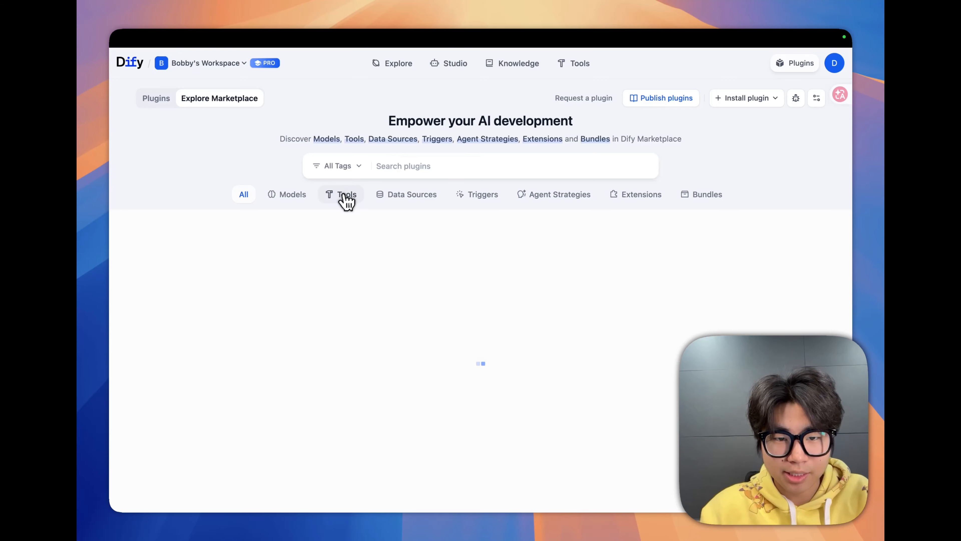
- Browse the Tools category in the plugin marketplace, down to its Latest and Search sections
click(343, 200)
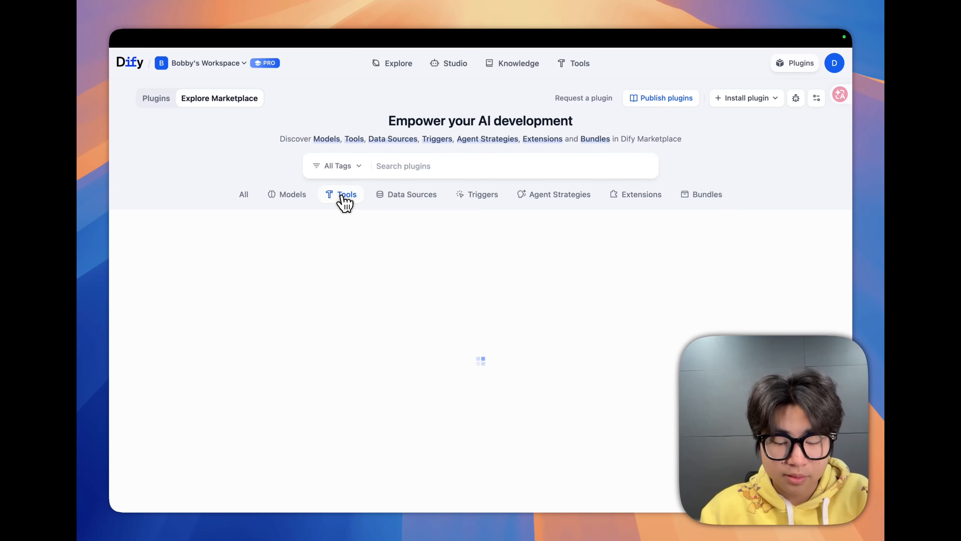
scroll(450, 378, down, 5)
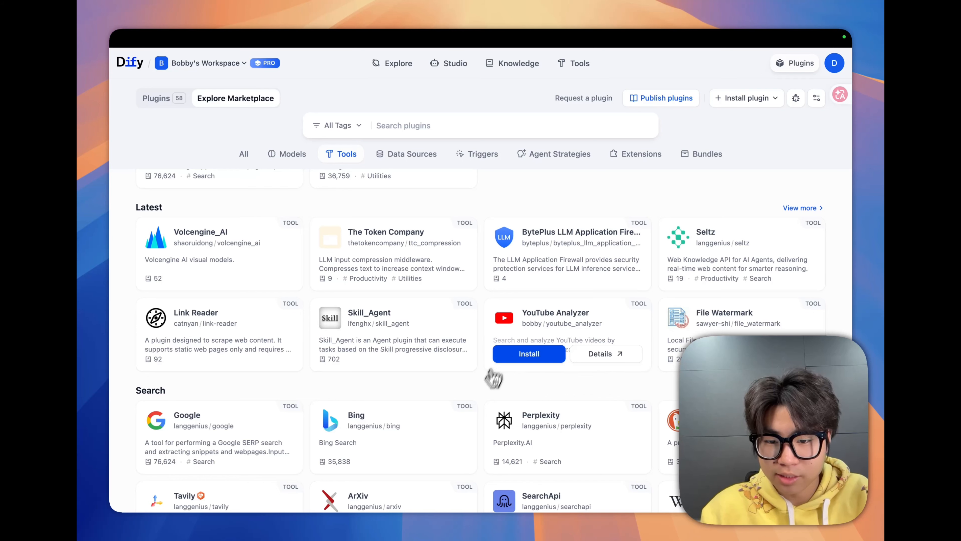
- Go to the workspace's custom tools, view the blank Create Custom Tool form, and close it without saving
mouse_move(626, 61)
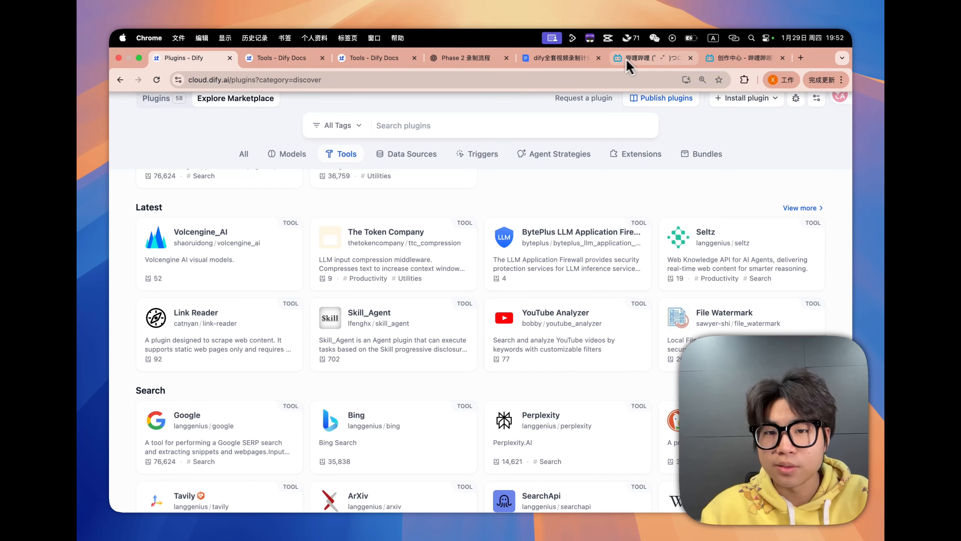
click(452, 65)
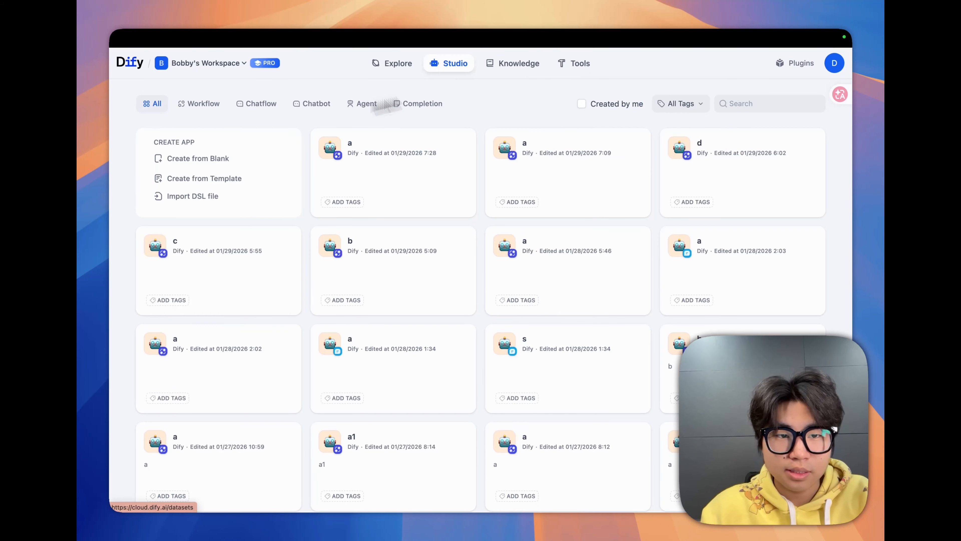
click(570, 64)
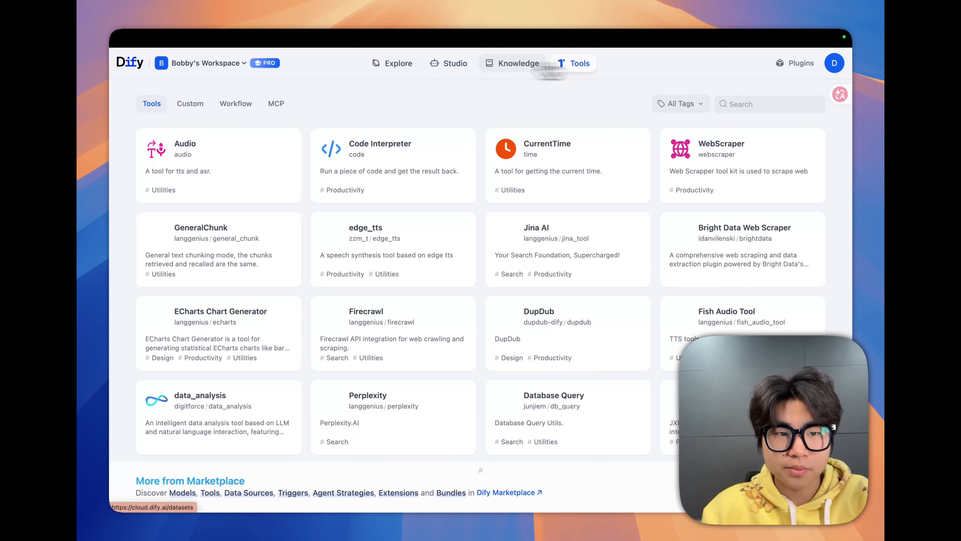
click(187, 106)
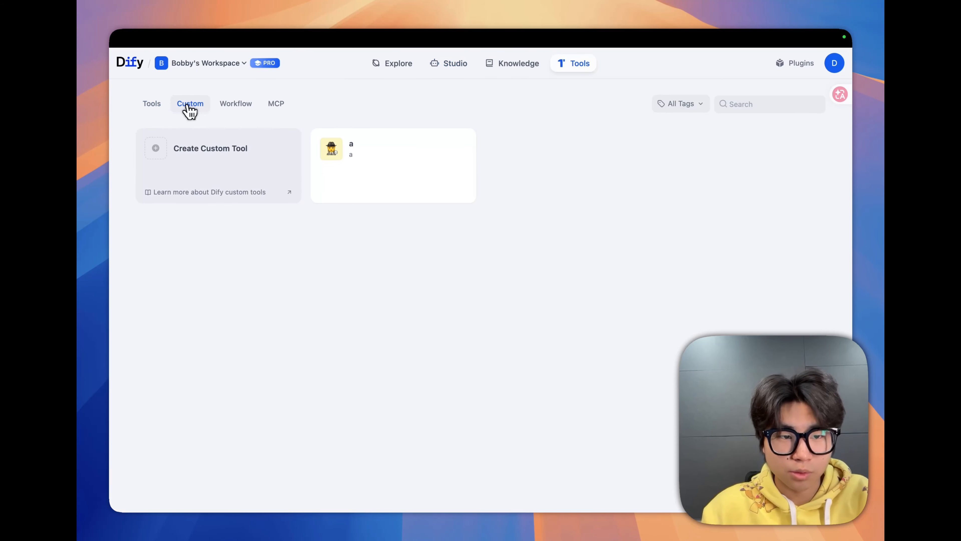
click(193, 153)
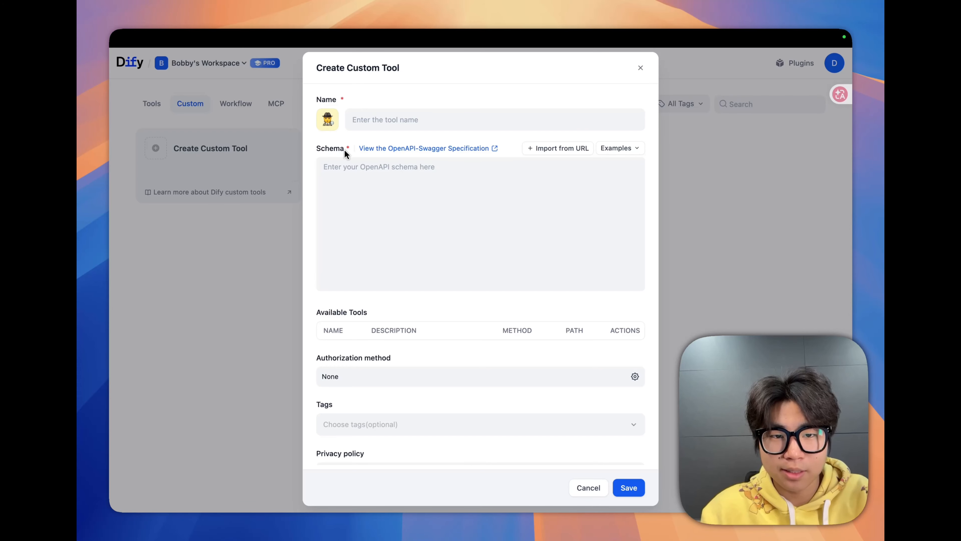
click(590, 489)
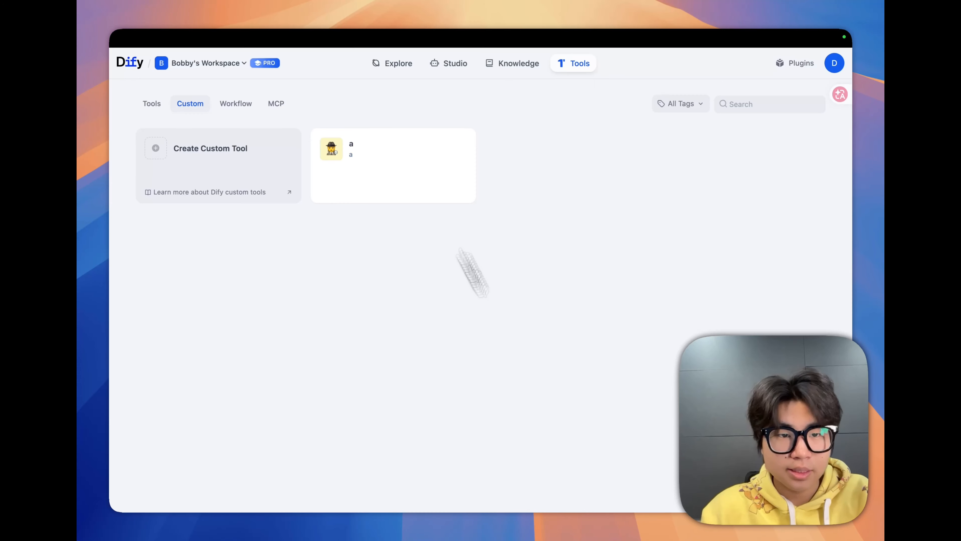
- View the workspace's workflow tools and MCP servers, and examine the tools included in the linearmcp server
click(241, 107)
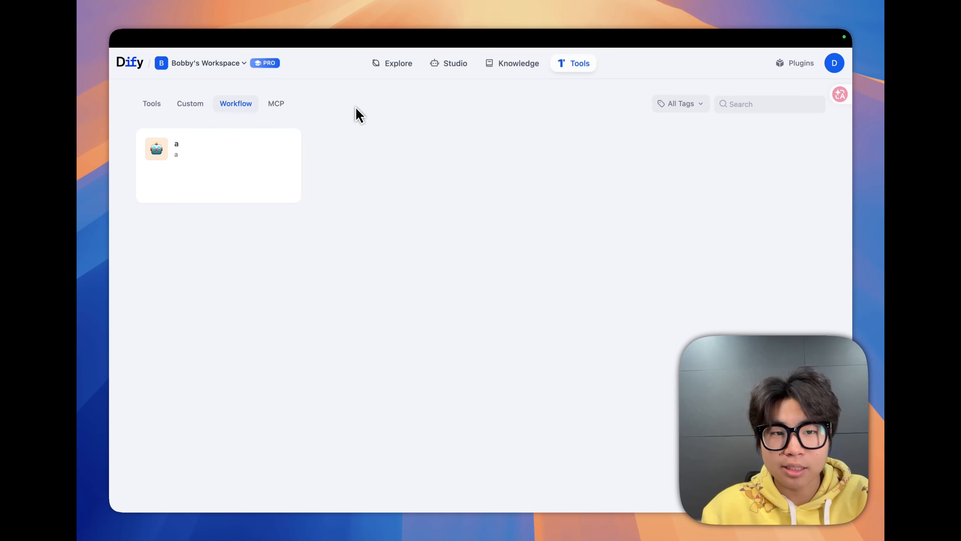
click(281, 108)
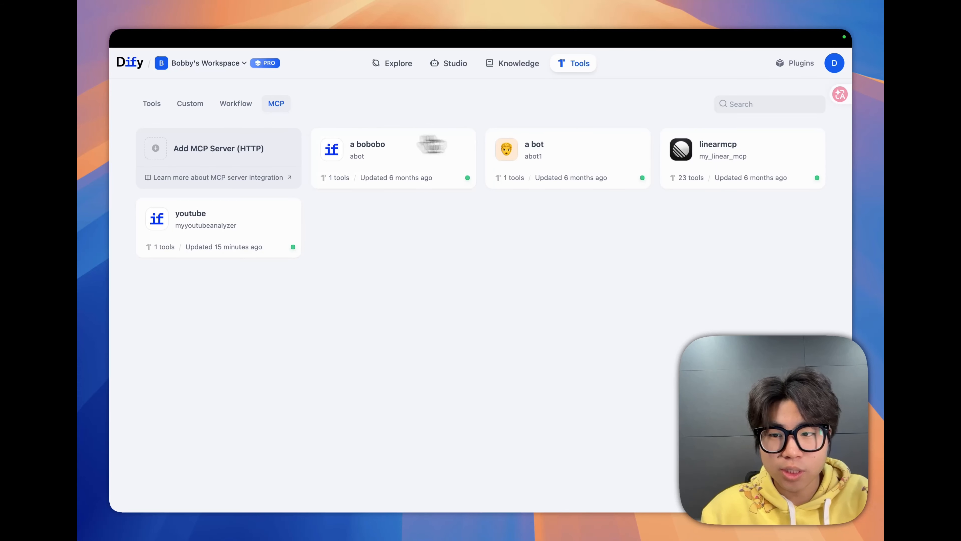
click(710, 150)
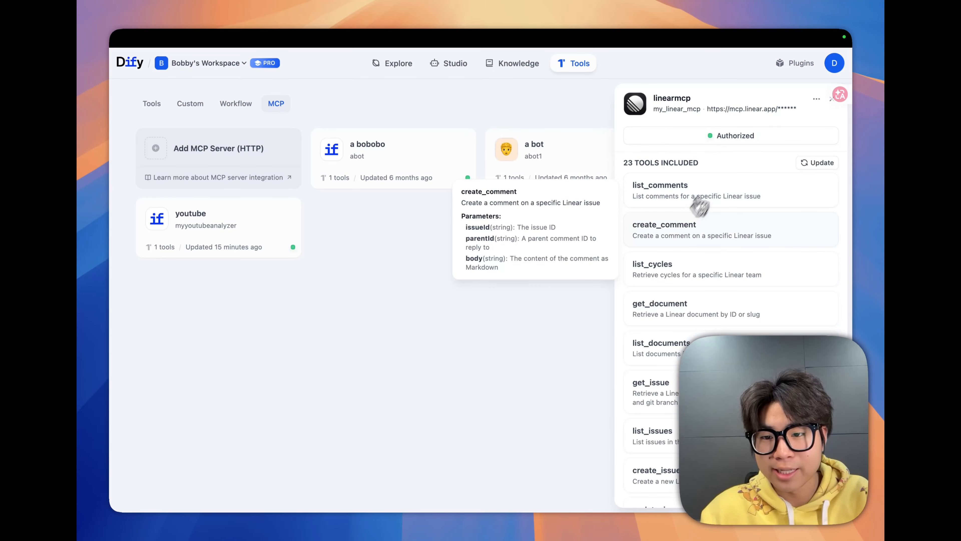
scroll(678, 272, down, 2)
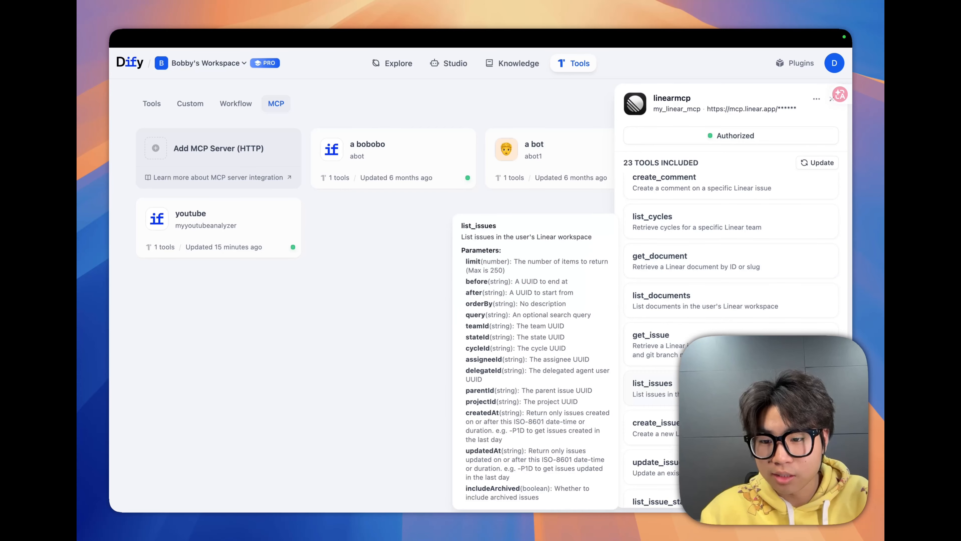
scroll(663, 261, down, 3)
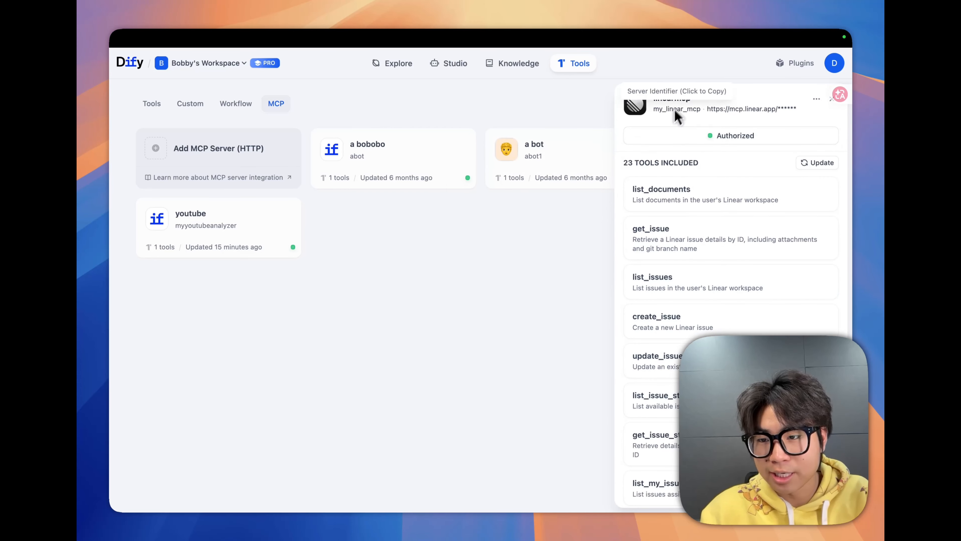
click(827, 104)
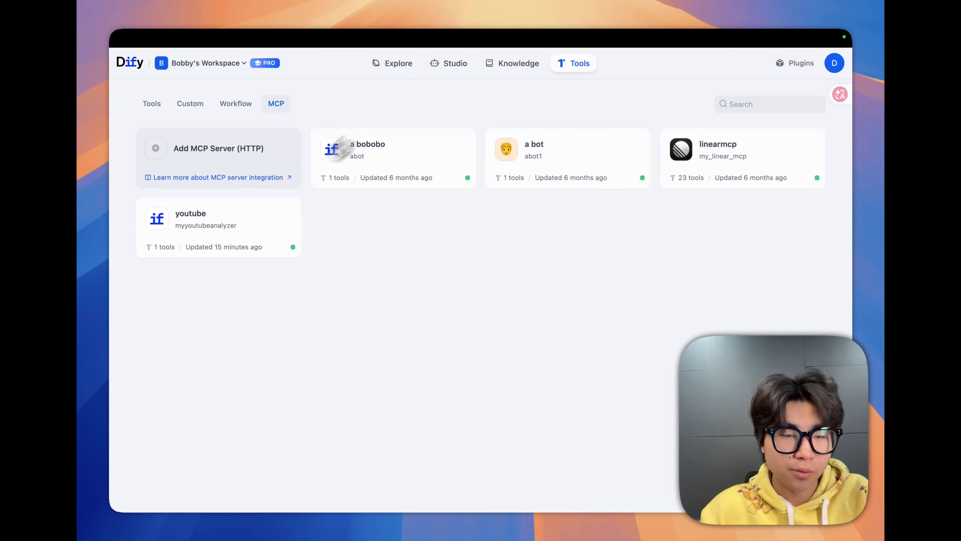
- Open the most recently edited app "a" from Studio and show its whole workflow
mouse_move(430, 65)
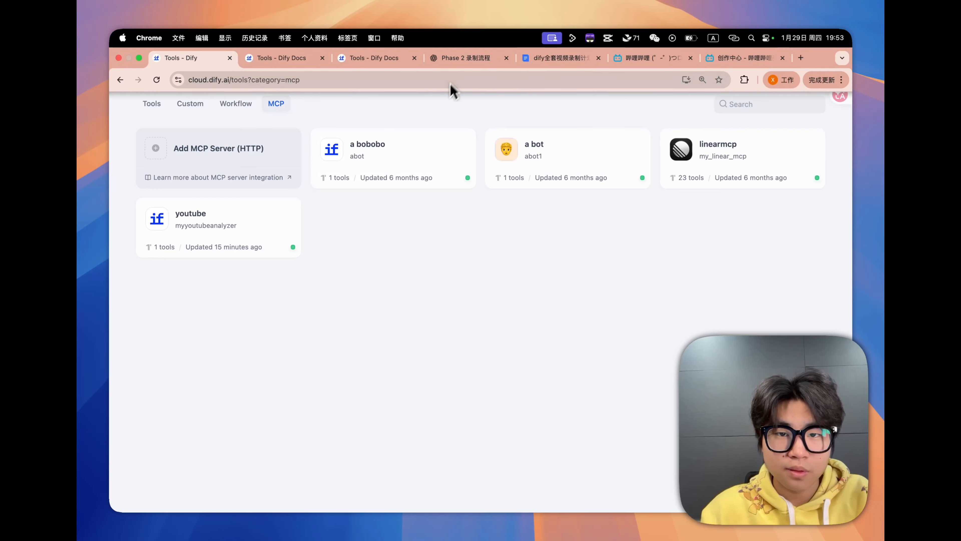
click(453, 70)
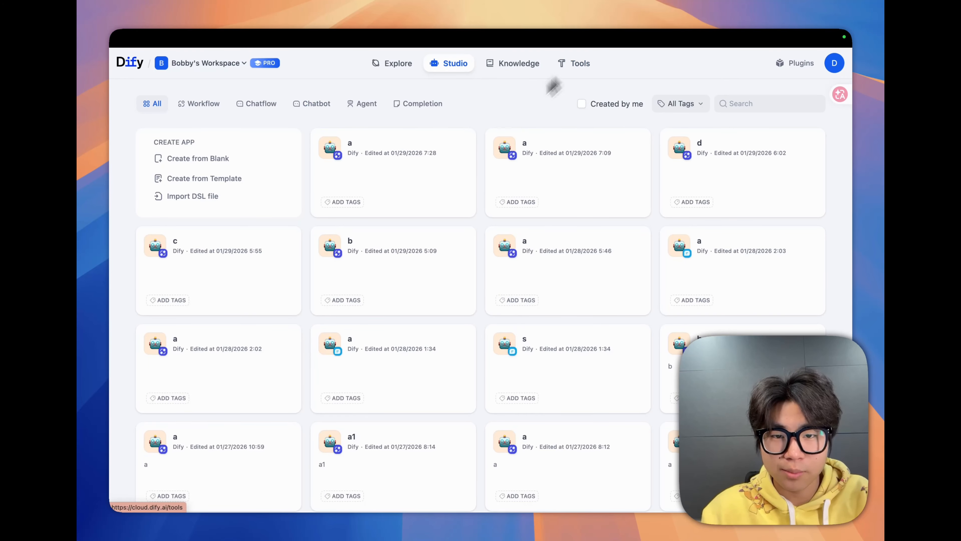
click(410, 178)
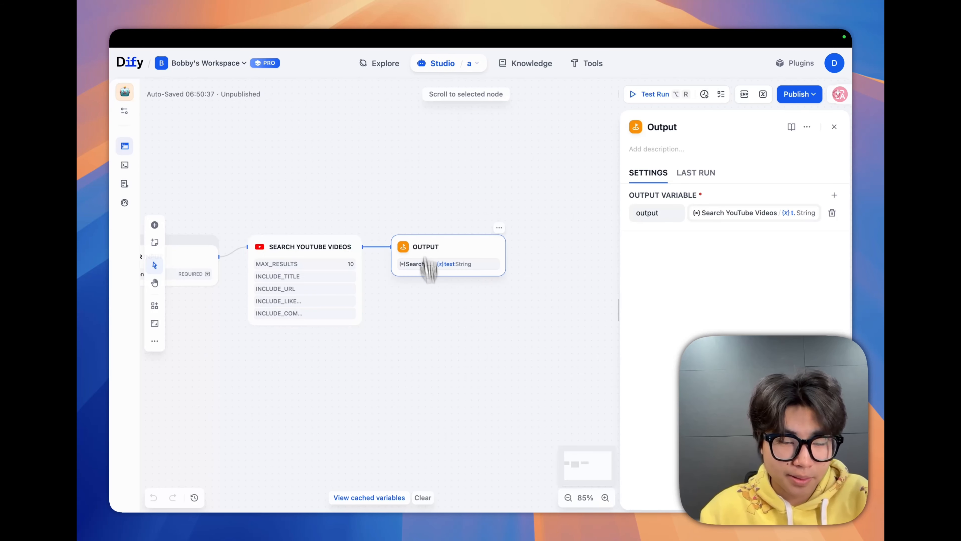
scroll(395, 342, left, 2)
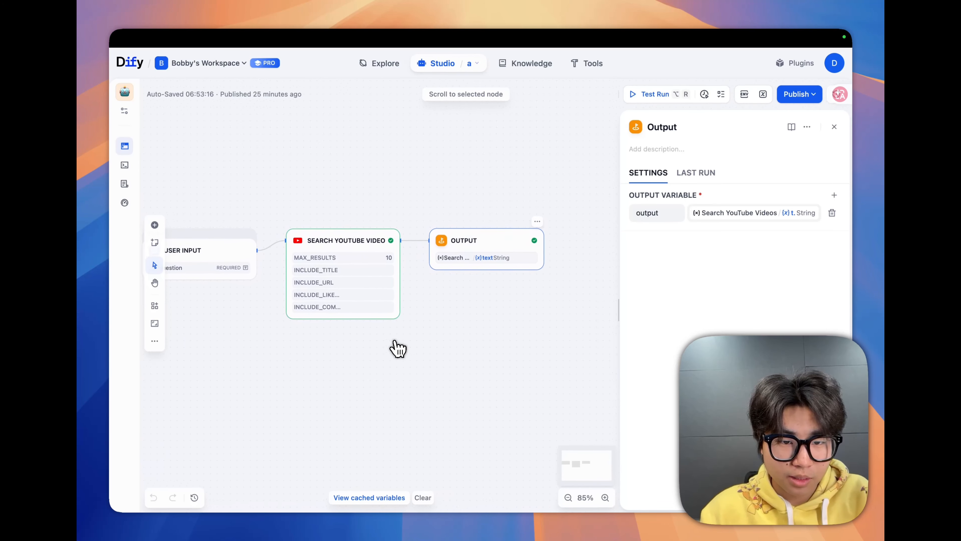
scroll(395, 345, left, 2)
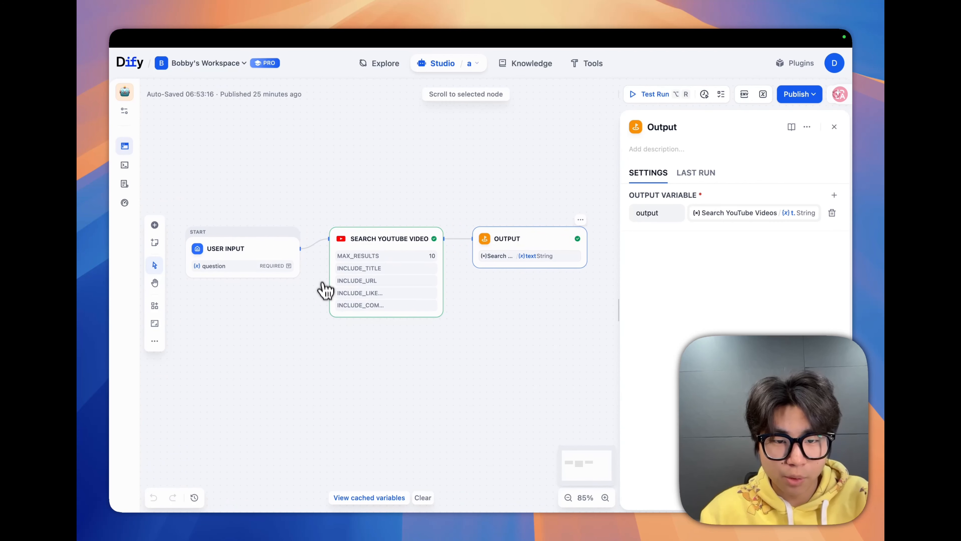
- Delete the Search YouTube Videos and Output nodes from the workflow, leaving only User Input
click(372, 248)
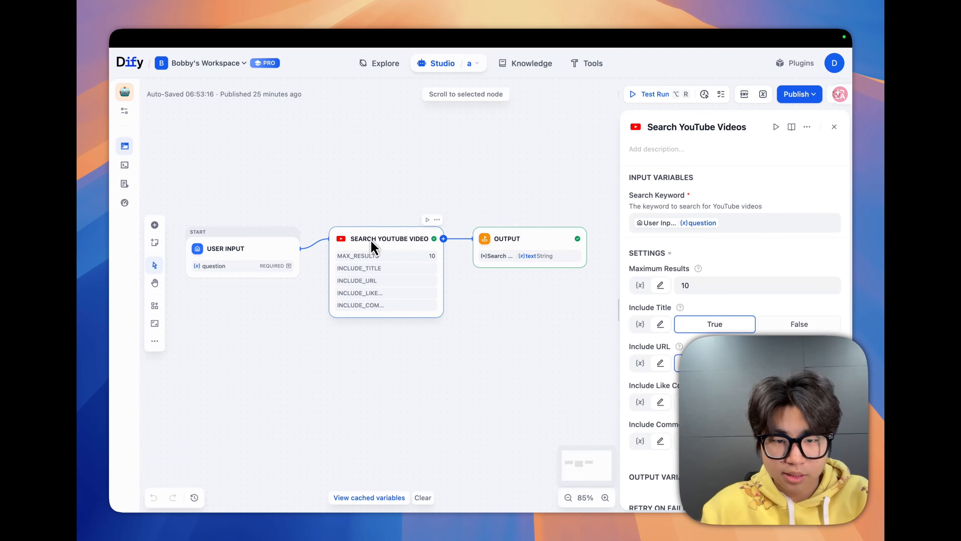
key(BackSpace)
click(530, 248)
key(BackSpace)
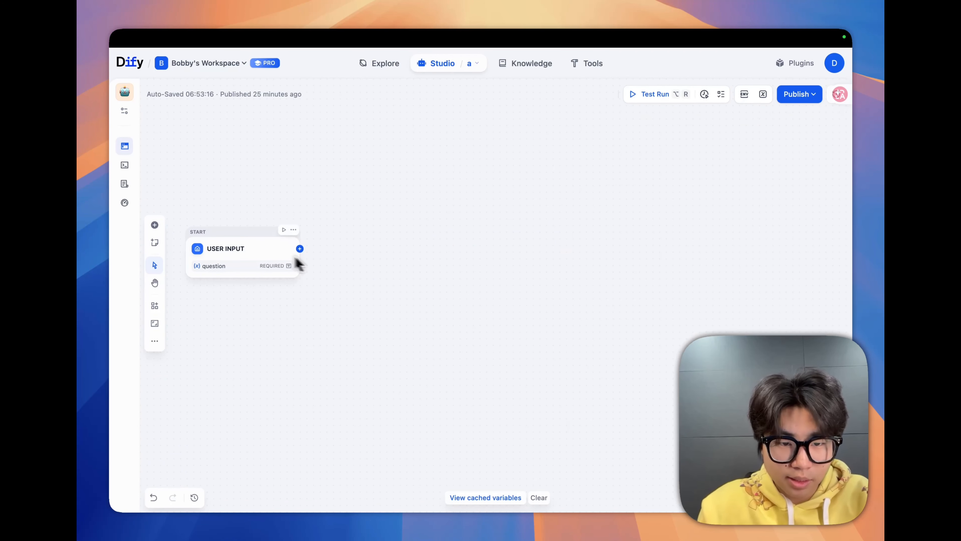
- Find the tools matching "youtube" and add Search YouTube Videos as the node following User Input
click(300, 249)
click(362, 107)
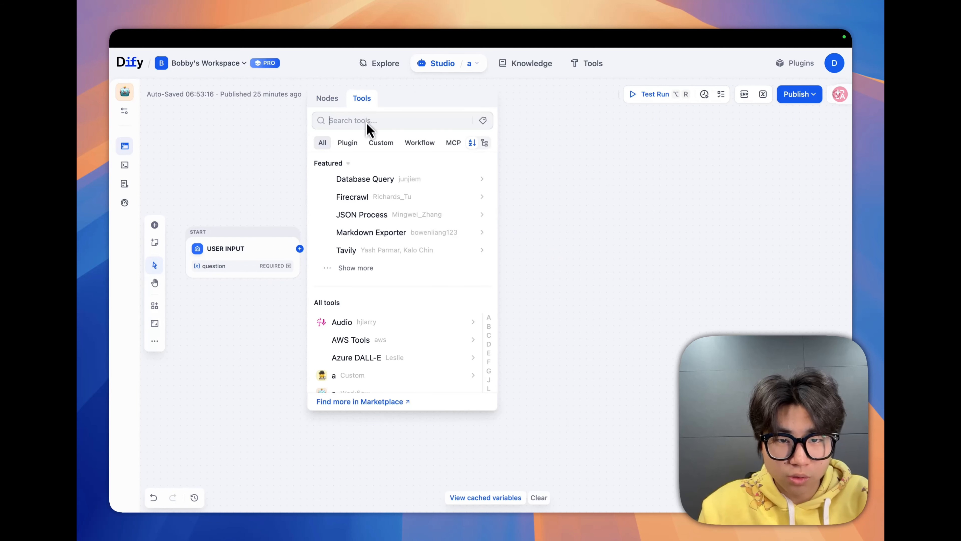
text(youtube)
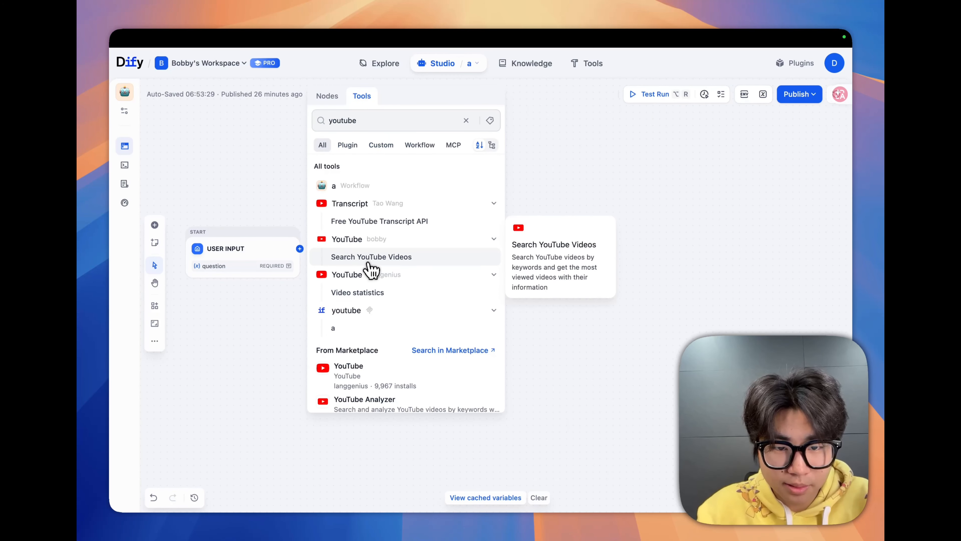
click(371, 257)
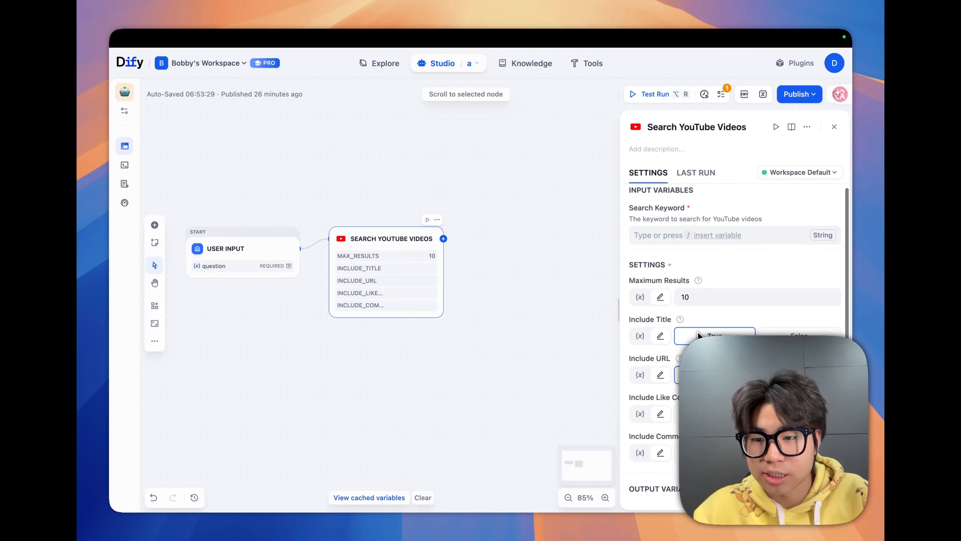
- Review the Search YouTube Videos node's settings and read the YouTube Analyzer README's description and features
scroll(698, 332, down, 5)
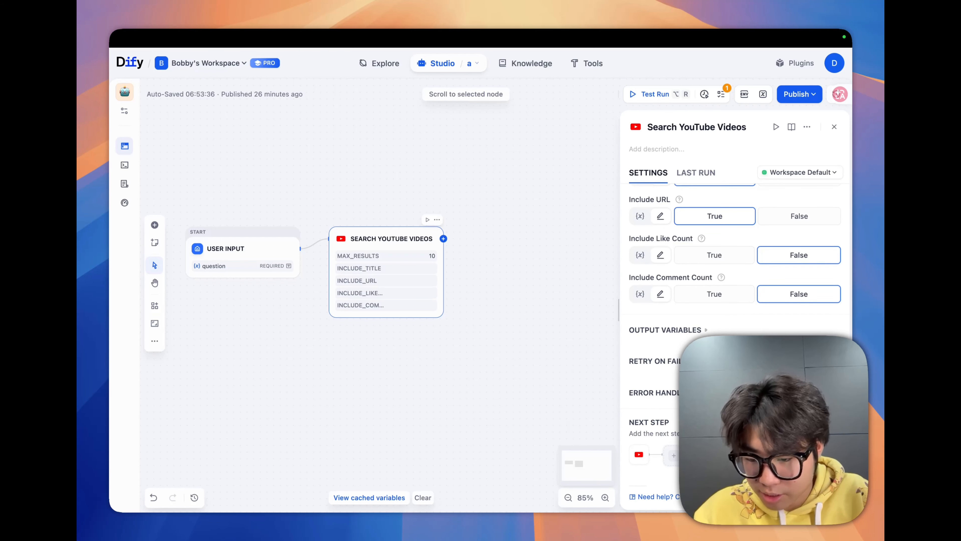
click(791, 127)
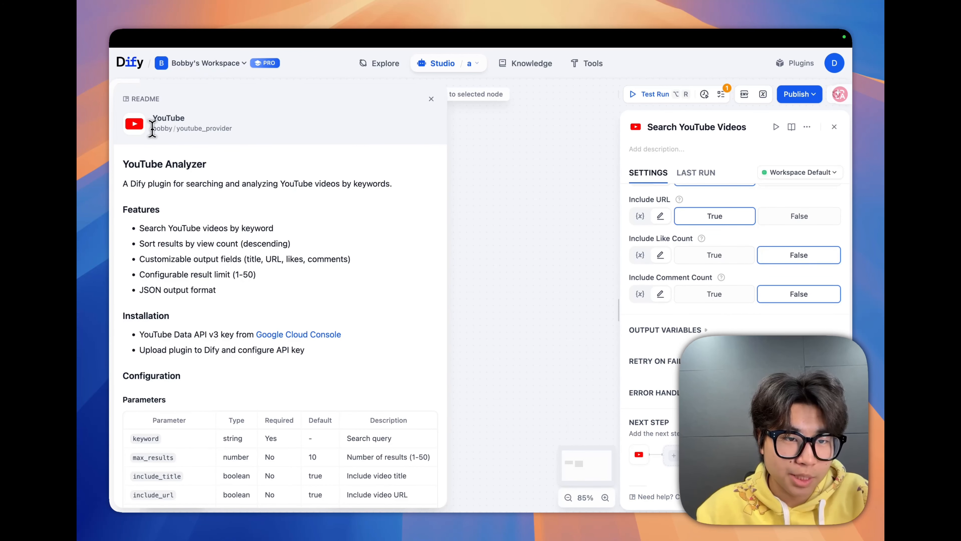
drag(171, 136, 229, 137)
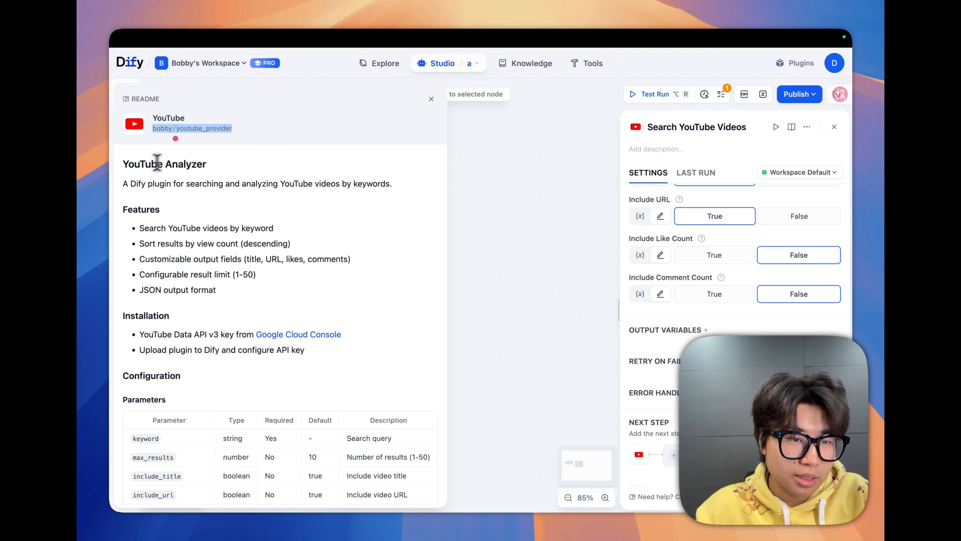
click(126, 164)
drag(140, 165, 206, 167)
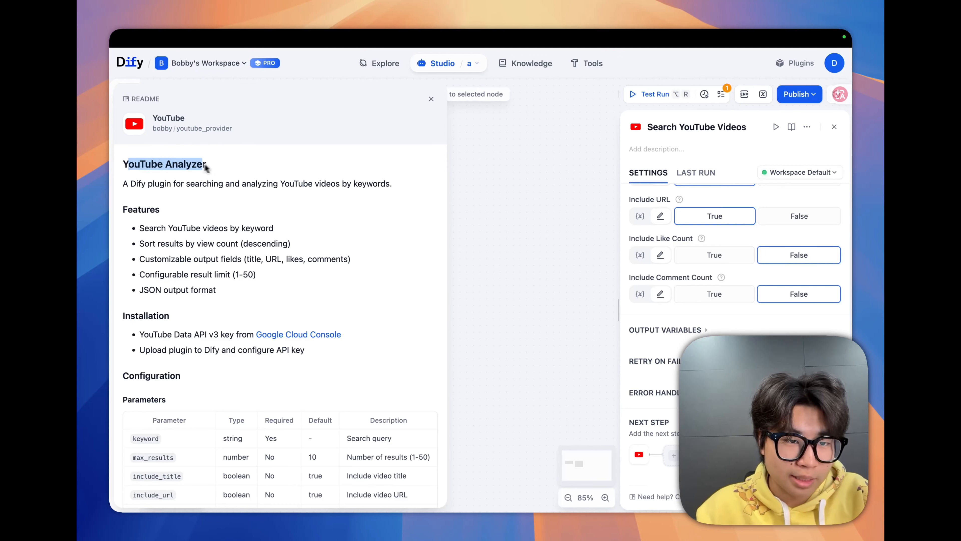
drag(131, 183, 283, 186)
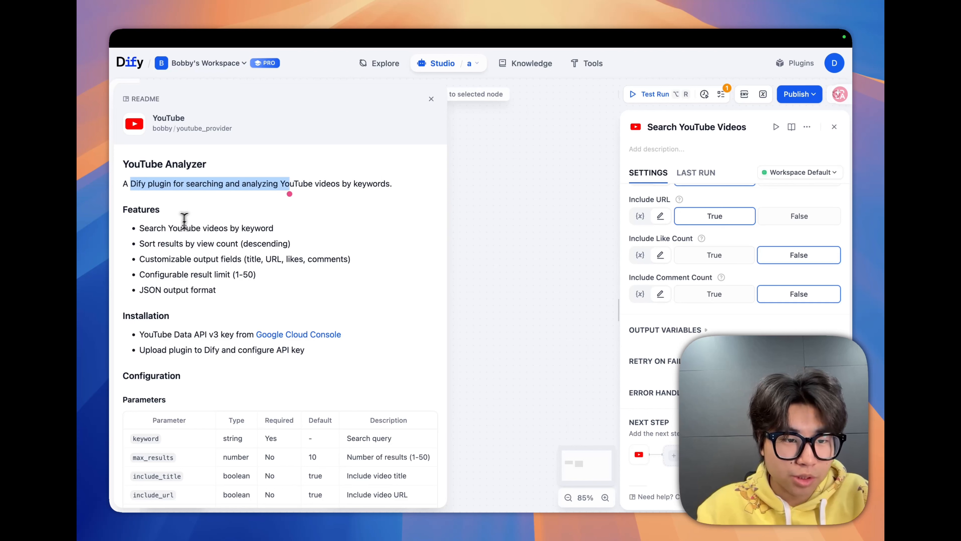
drag(171, 228, 273, 229)
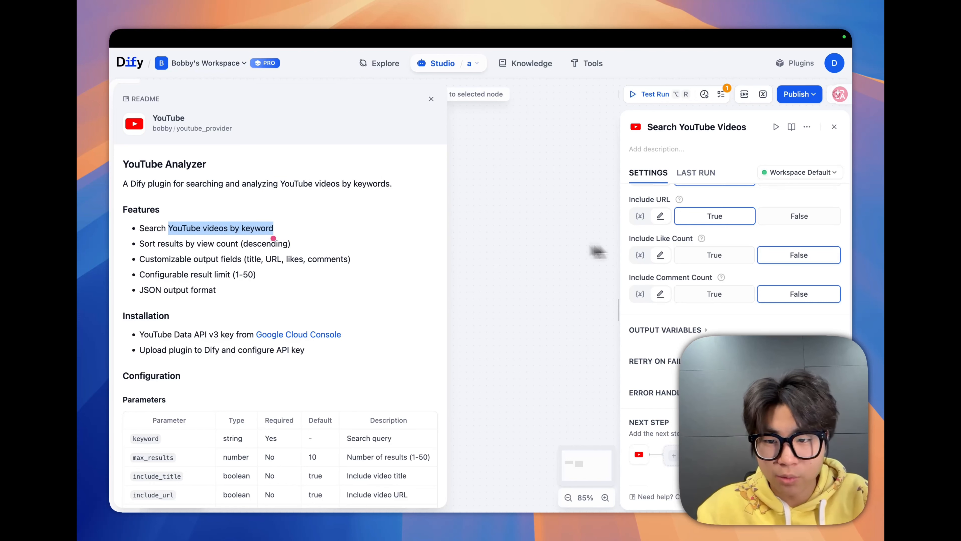
click(625, 242)
- Compare the README's customizable output fields with the node's search keyword, title, URL, like count and comment count settings
scroll(625, 242, up, 5)
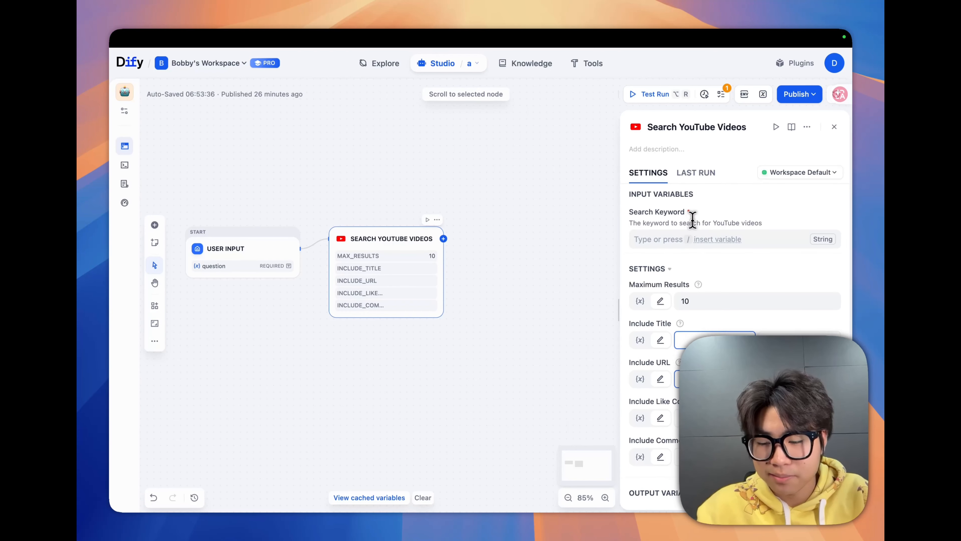
scroll(636, 223, down, 5)
click(689, 496)
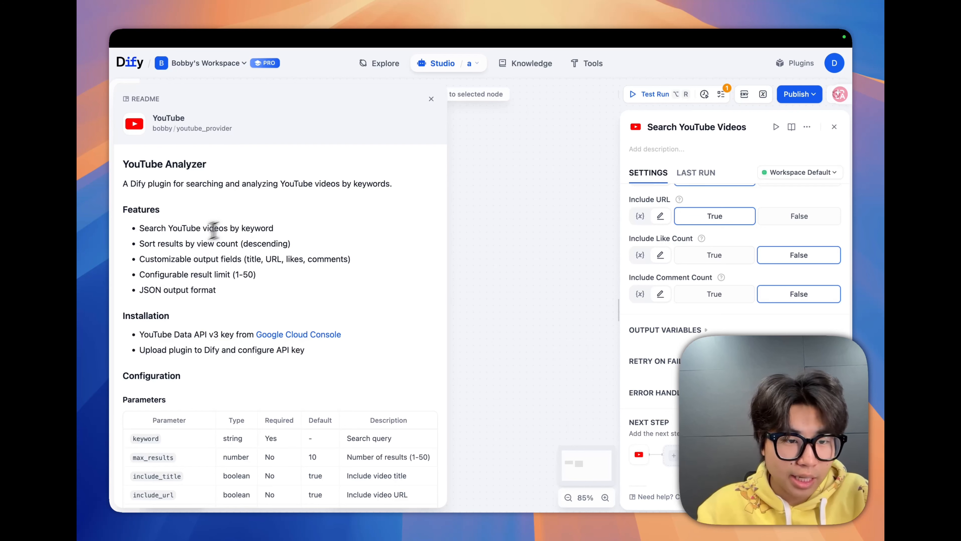
drag(140, 260, 241, 266)
click(621, 228)
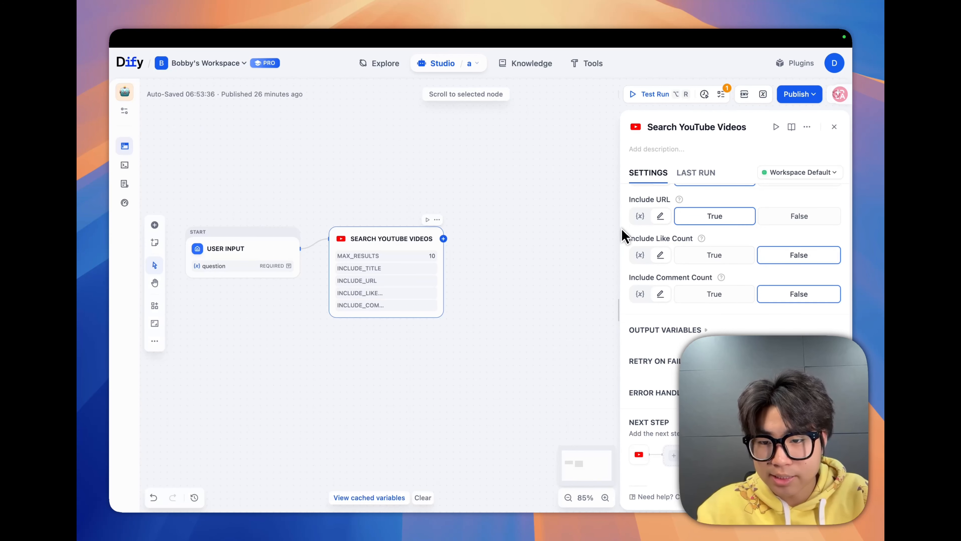
scroll(622, 228, up, 1)
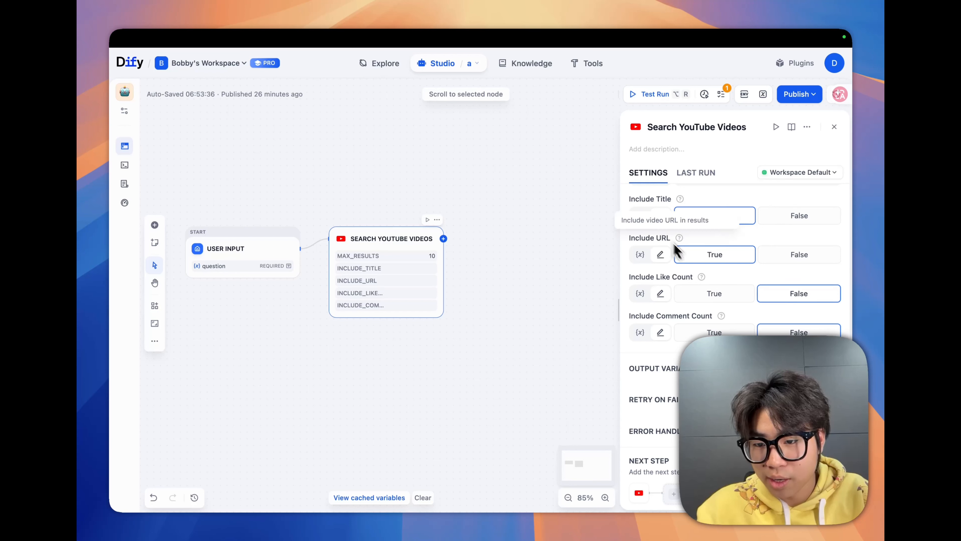
drag(655, 277, 691, 279)
drag(656, 315, 699, 315)
scroll(727, 283, up, 1)
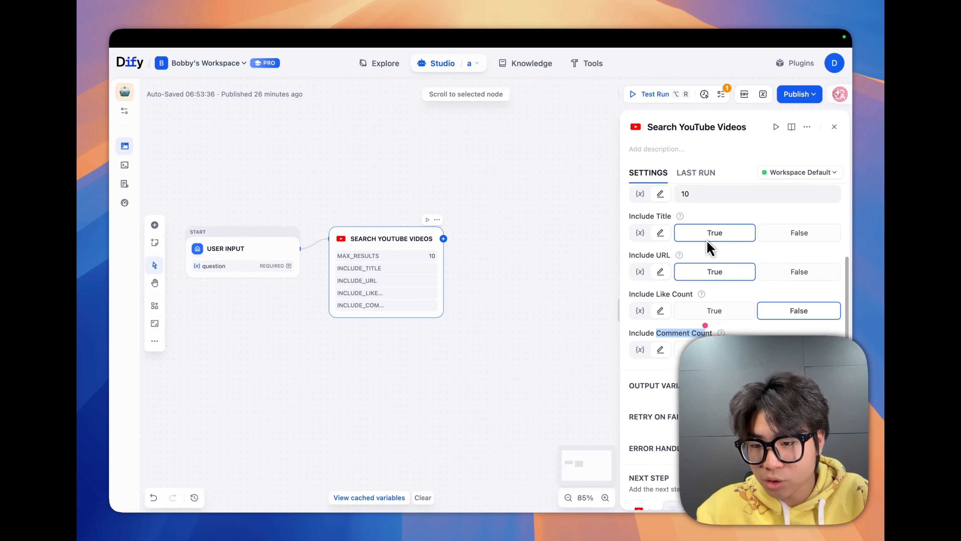
- Add an Output node after Search YouTube Videos with output variable "a" taken from that node's text
scroll(727, 245, up, 1)
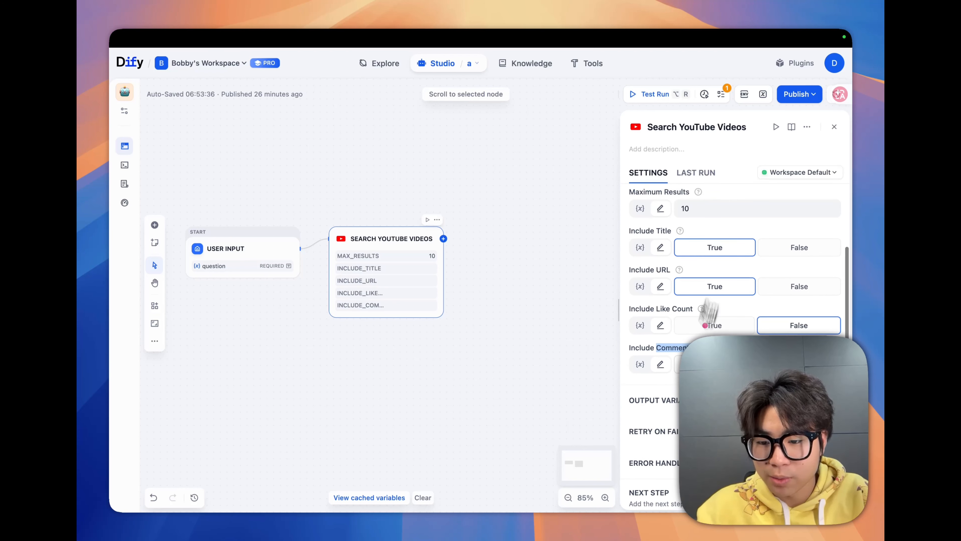
drag(656, 231, 676, 232)
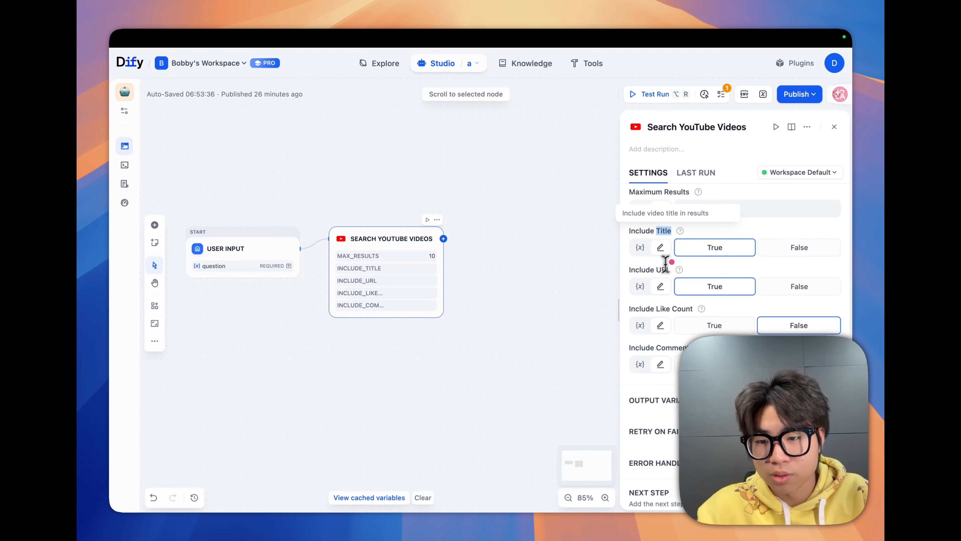
scroll(674, 314, down, 4)
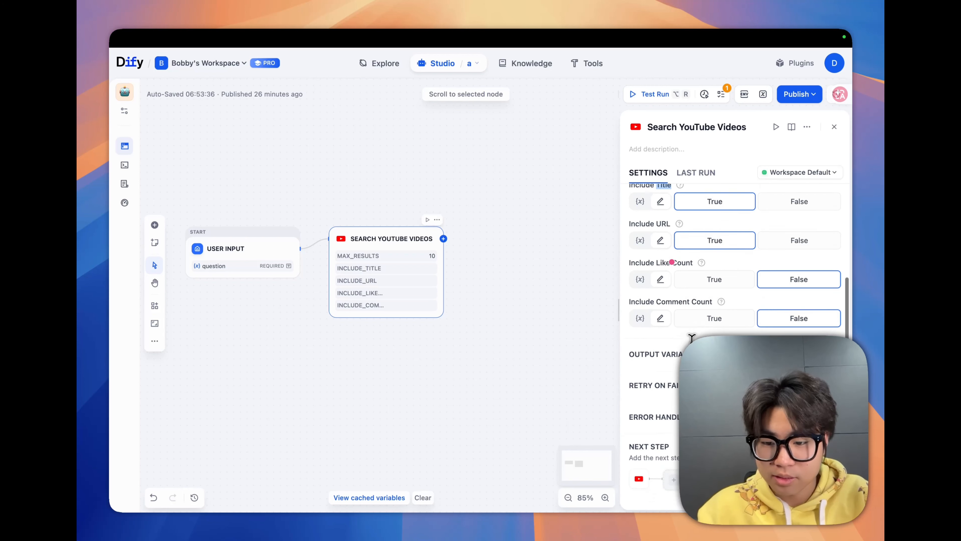
click(443, 239)
click(499, 176)
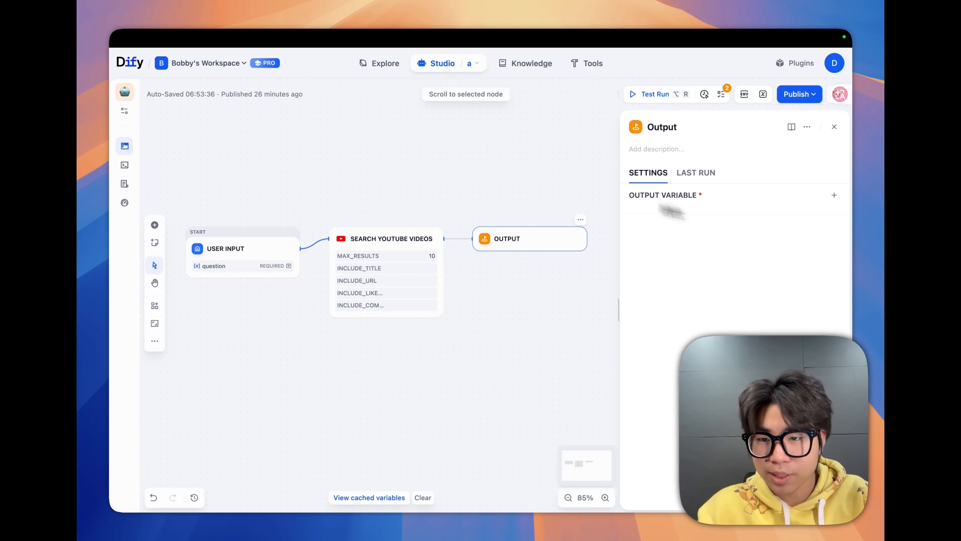
click(834, 195)
text(a)
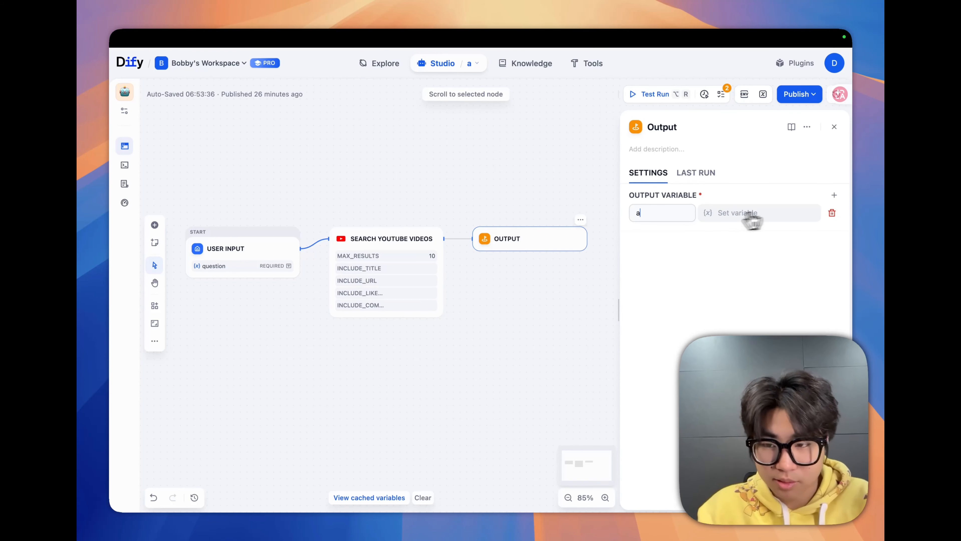
click(754, 212)
click(726, 280)
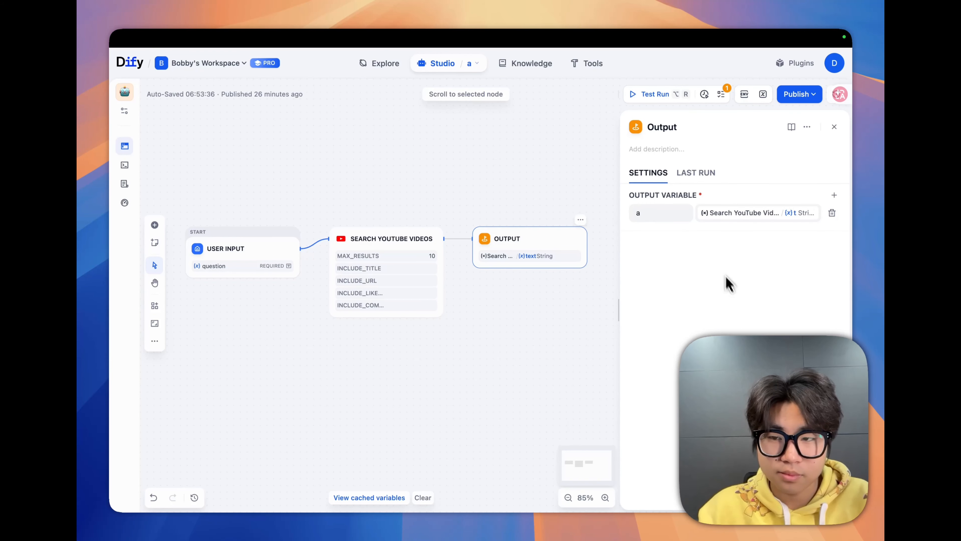
- Test-run the workflow with a sample question and read the returned result
click(648, 99)
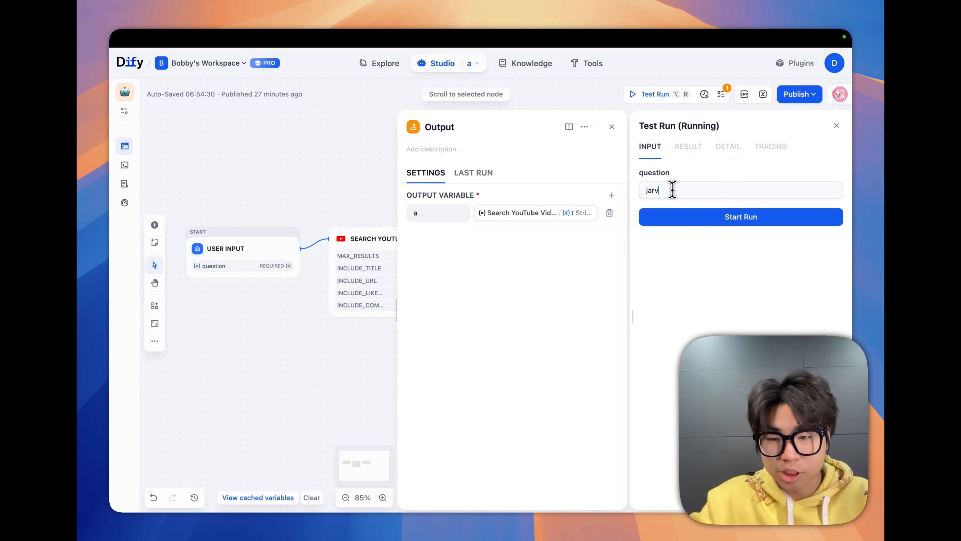
click(698, 215)
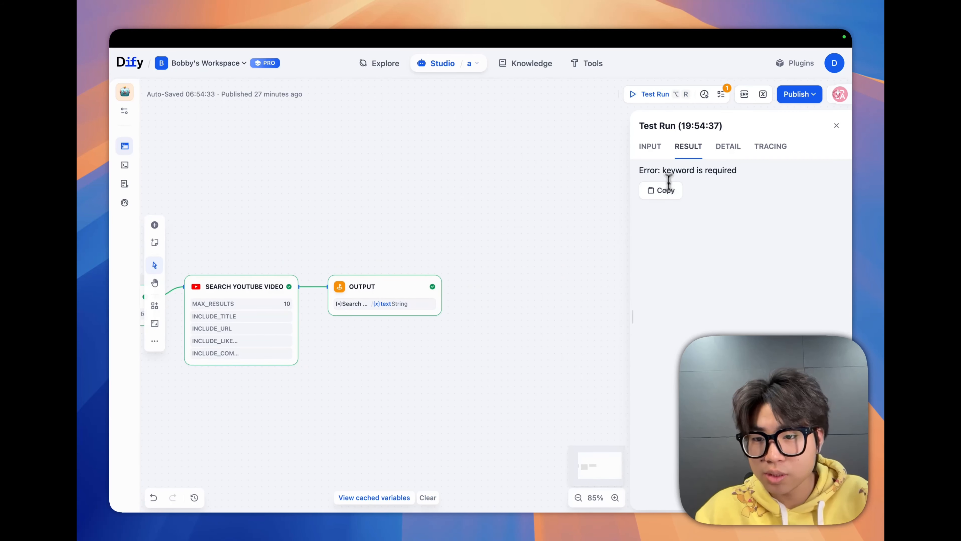
drag(667, 168, 740, 179)
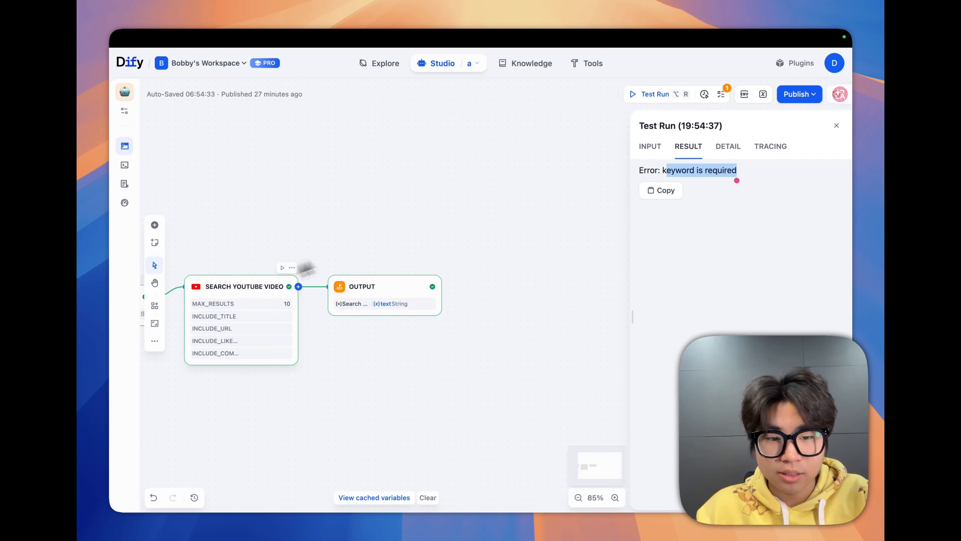
- Set the Search YouTube Videos node's Search Keyword to the question variable from User Input
click(261, 292)
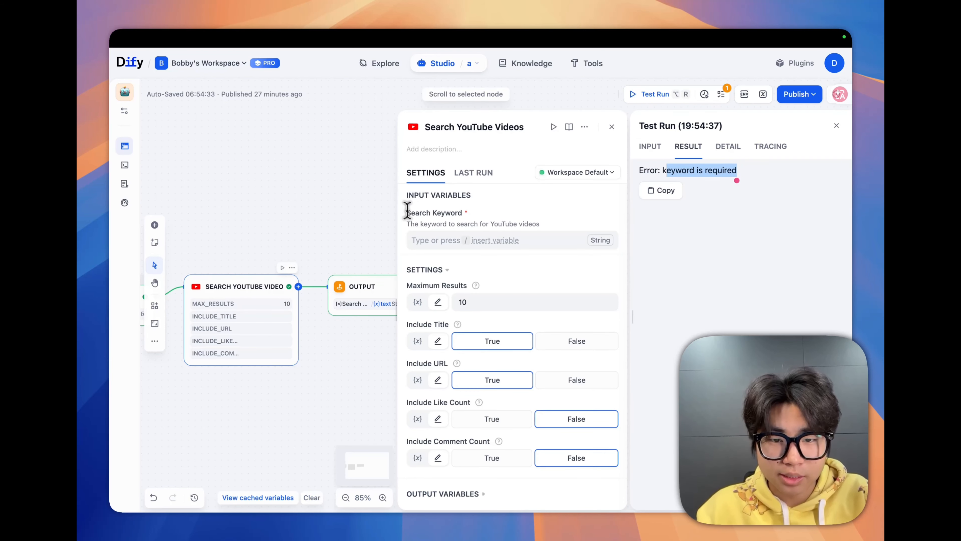
drag(407, 213, 413, 213)
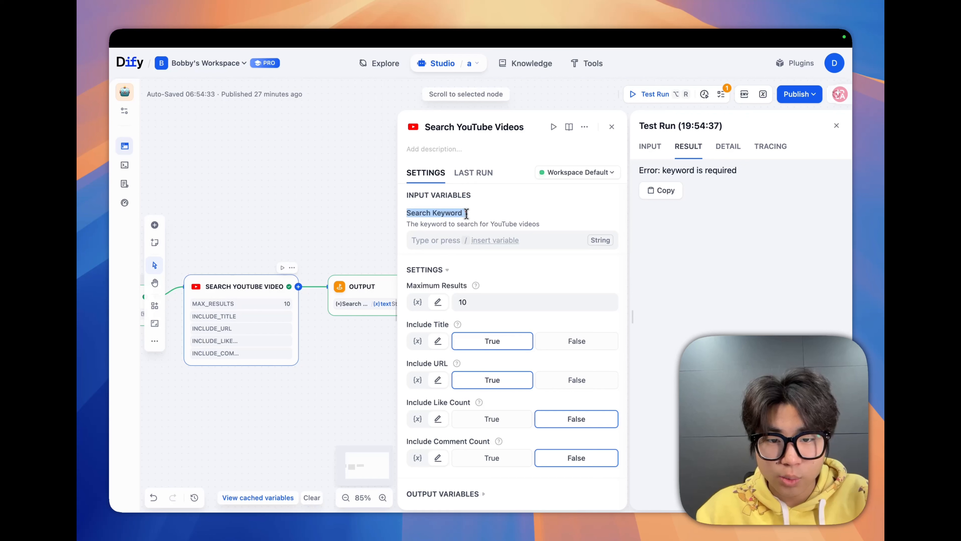
click(439, 243)
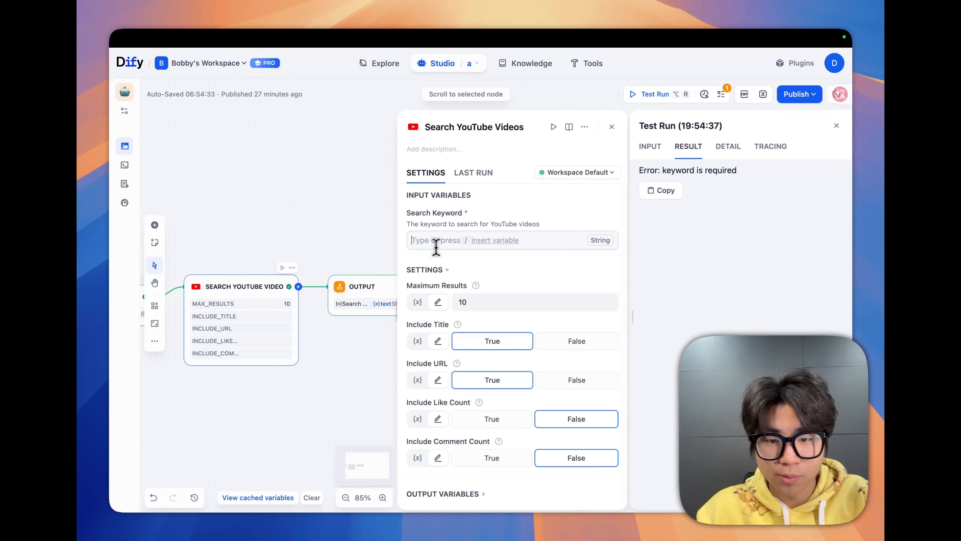
click(506, 243)
click(489, 303)
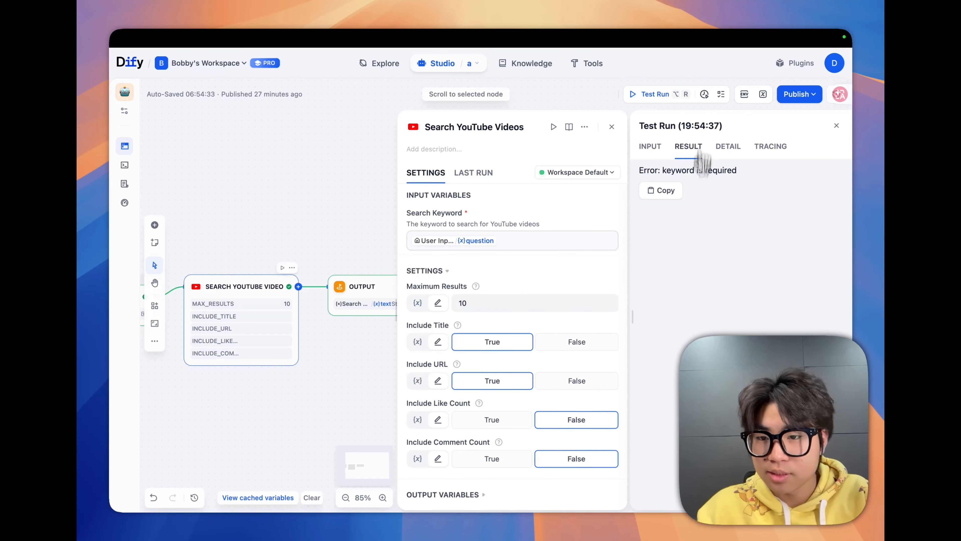
- Test-run the workflow again with the question "jarvis" and look through the returned video titles and URLs
click(656, 96)
click(644, 93)
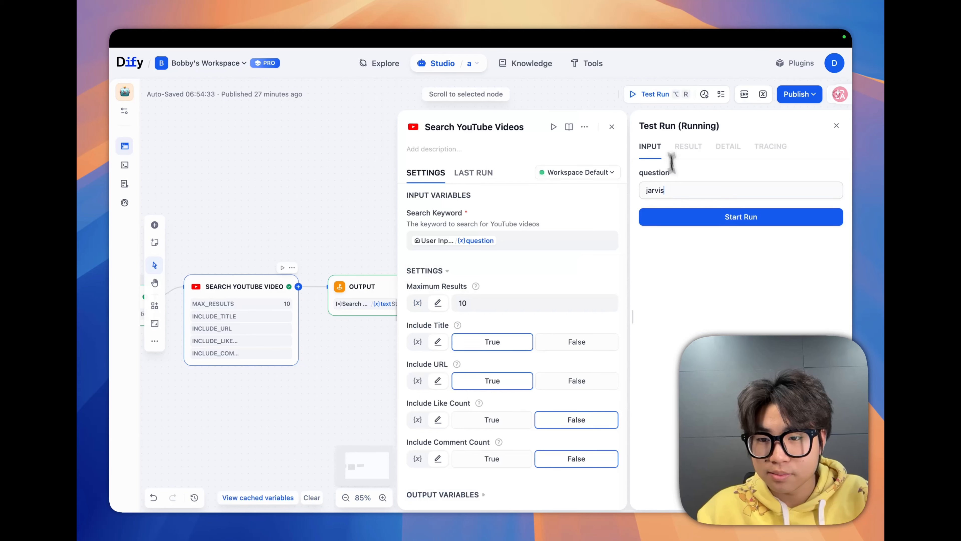
click(683, 220)
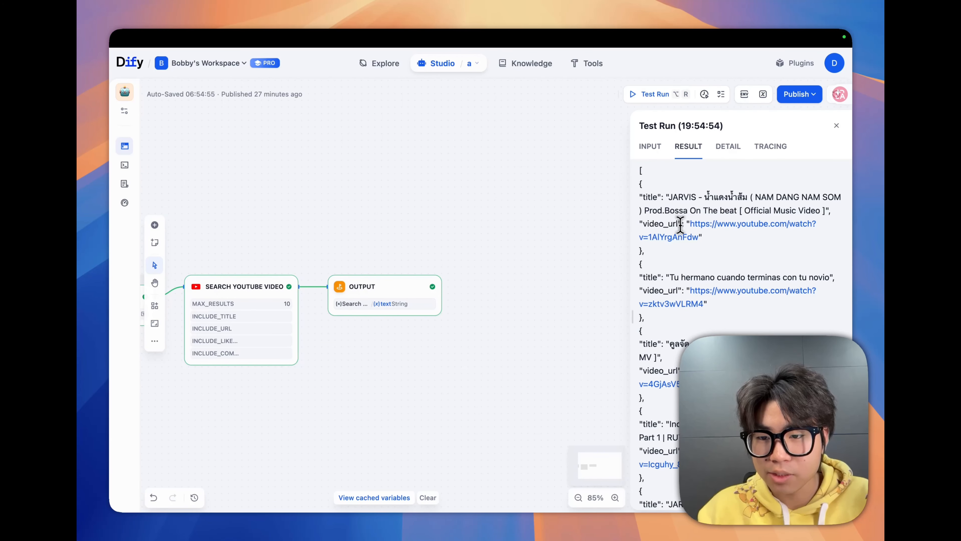
drag(639, 185, 671, 272)
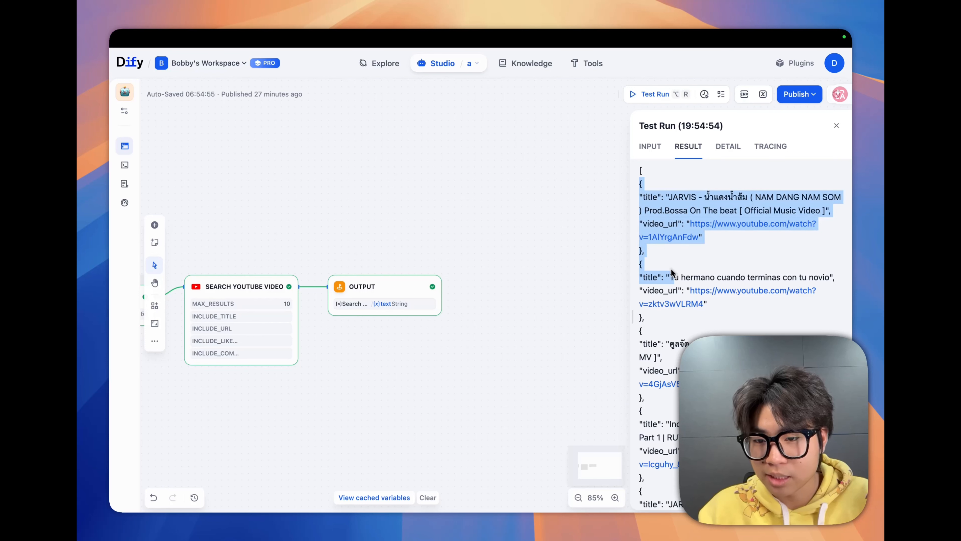
scroll(676, 265, down, 4)
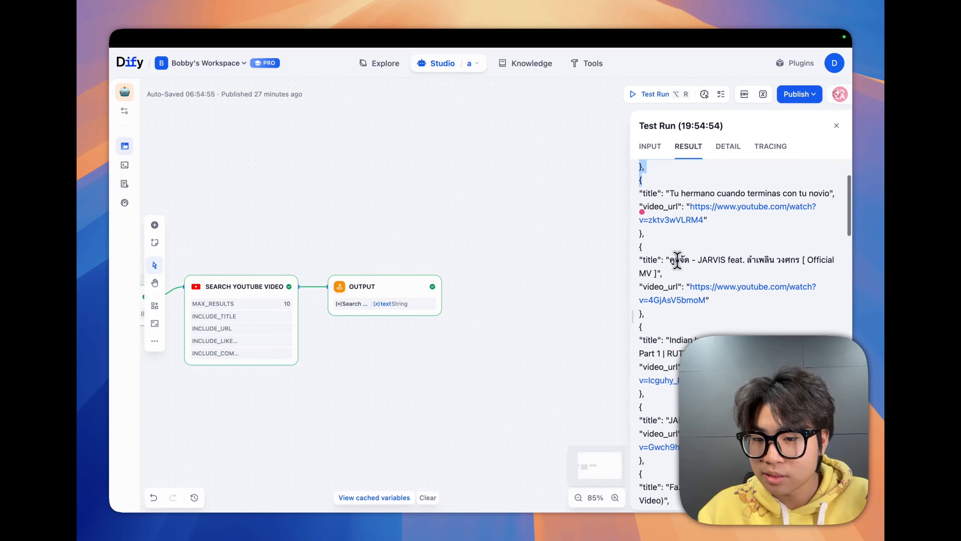
scroll(677, 262, up, 4)
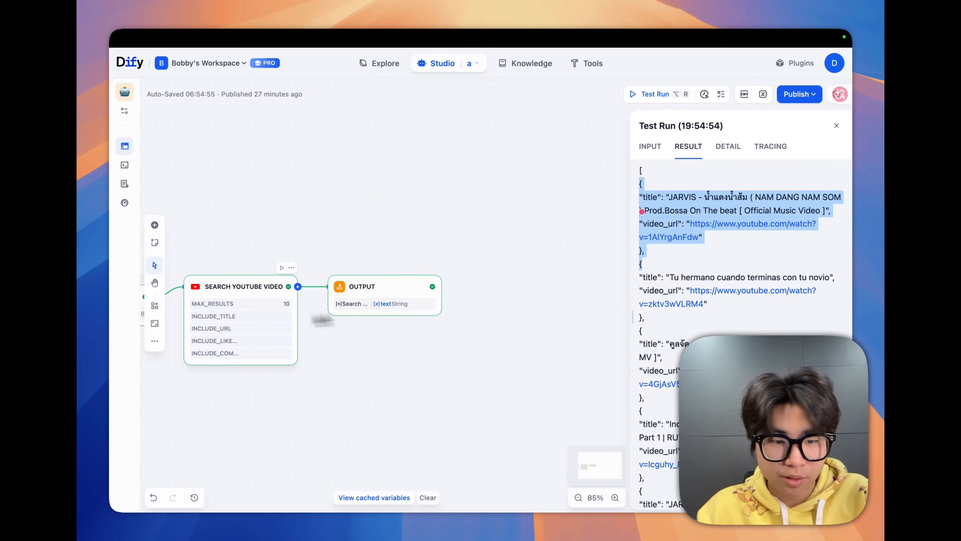
- Compare the Search YouTube Videos node's Include Title and Include URL settings with the test result
click(262, 327)
click(434, 325)
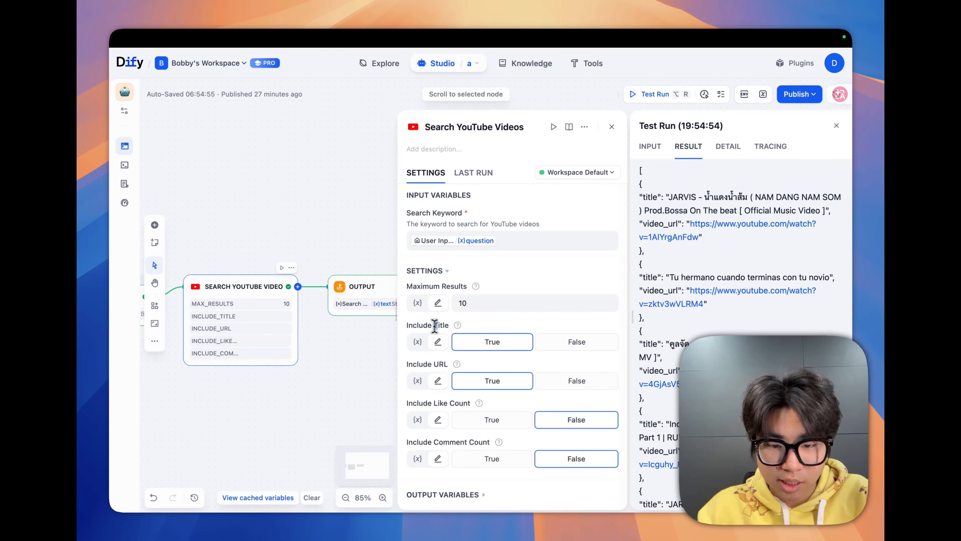
double_click(435, 325)
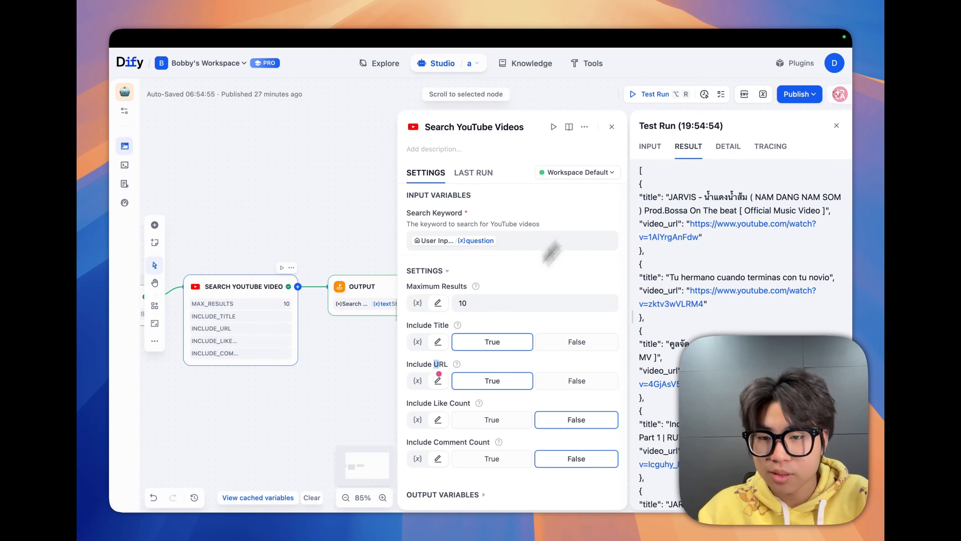
click(612, 127)
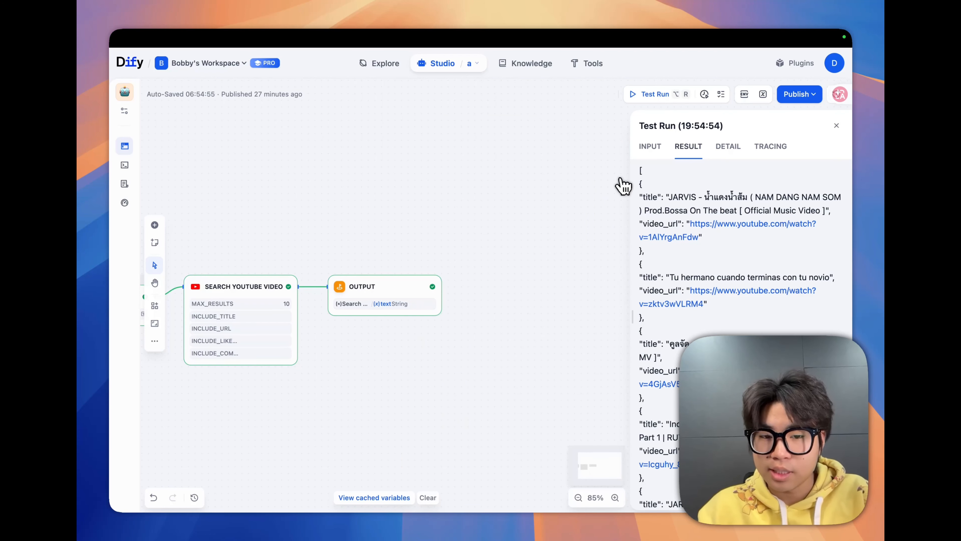
- Close the test run and publish the workflow update
click(837, 125)
click(793, 99)
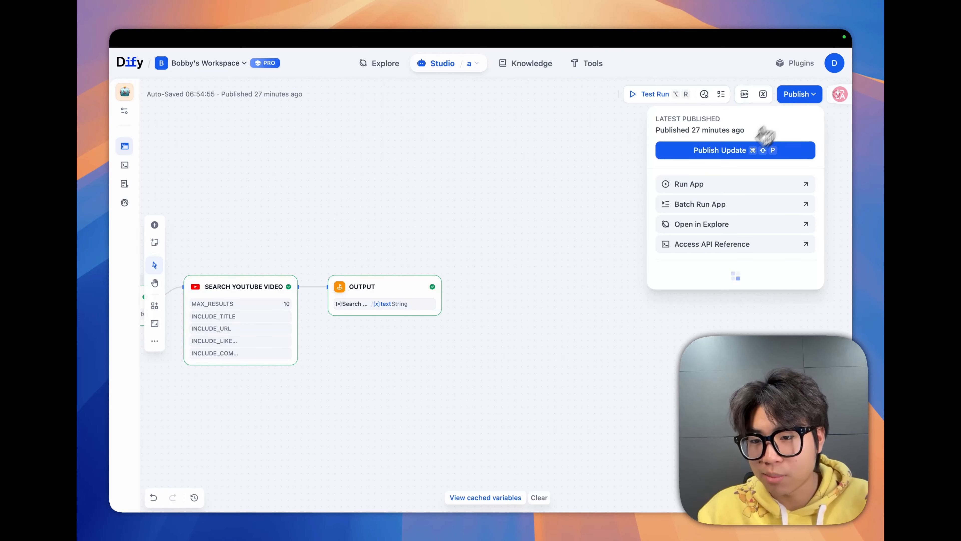
click(739, 149)
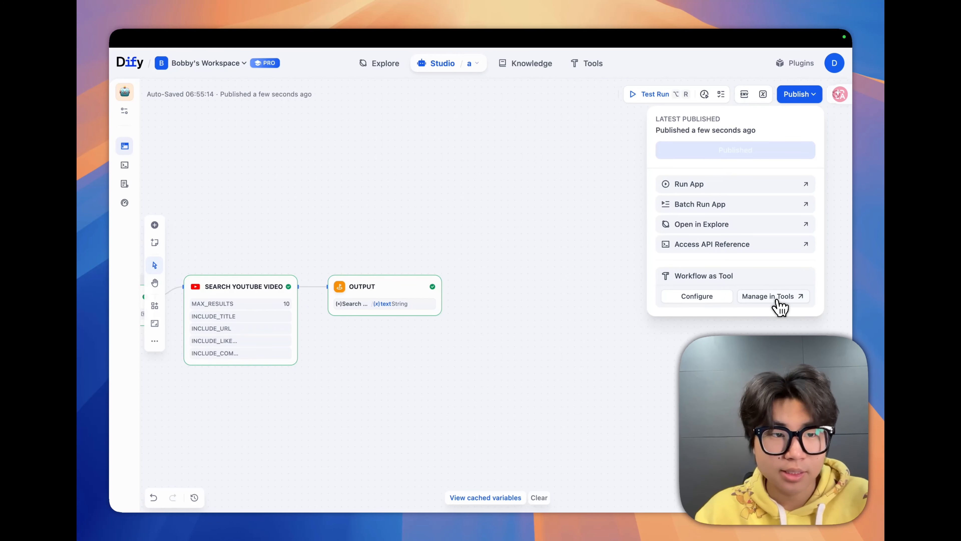
- Enable the MCP Server for this workflow app and copy its server URL
click(129, 118)
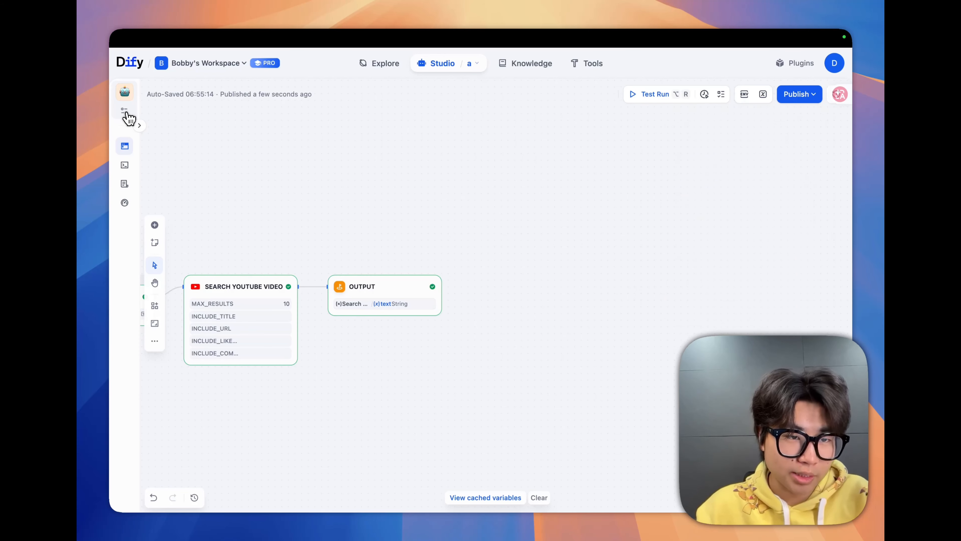
click(127, 113)
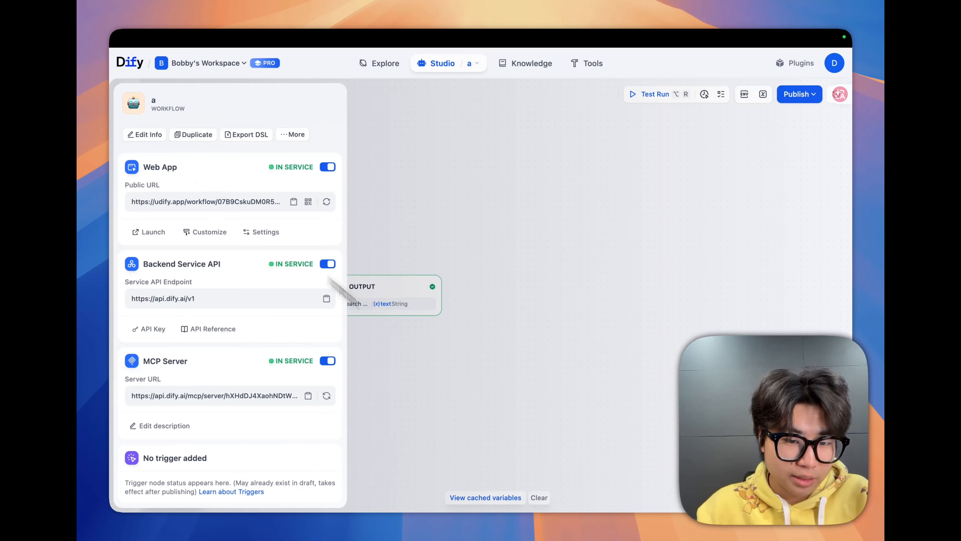
click(330, 364)
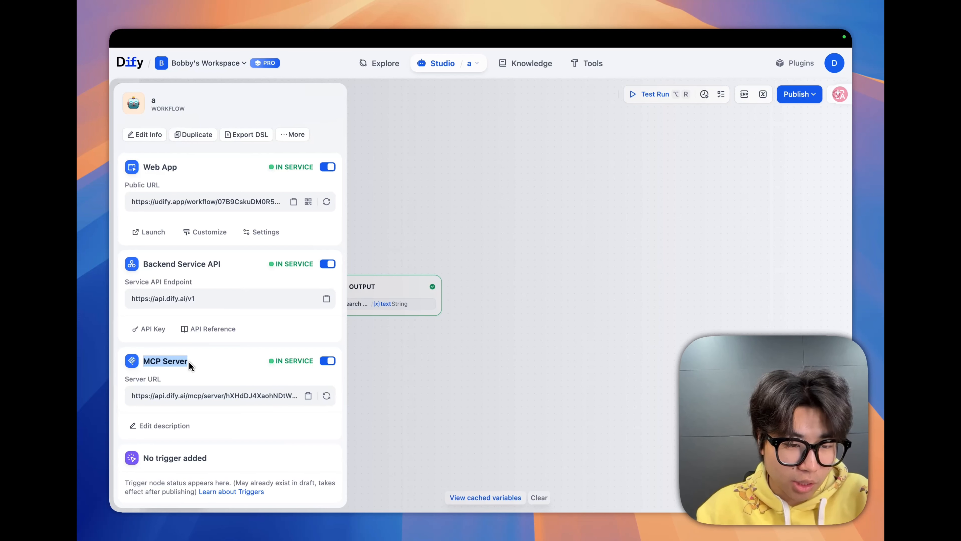
drag(189, 363, 189, 369)
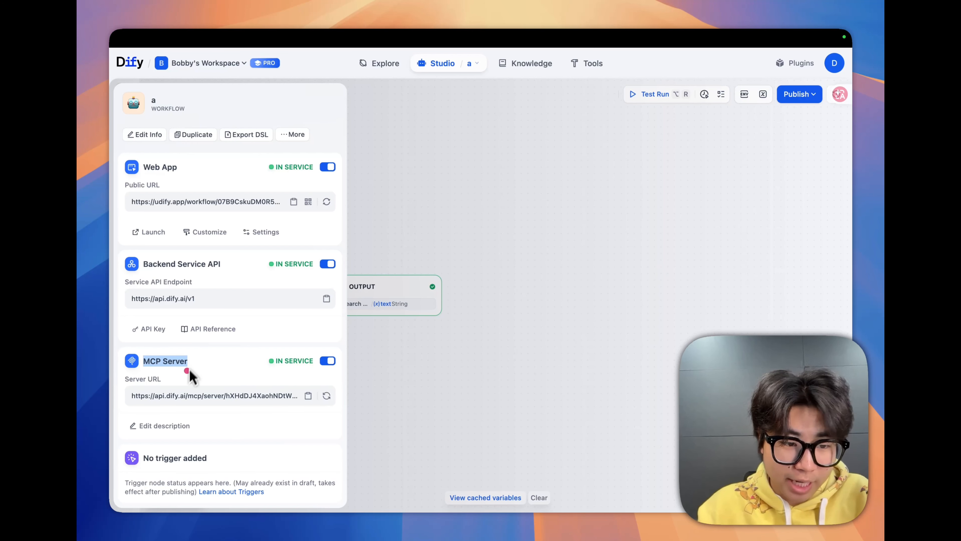
click(308, 396)
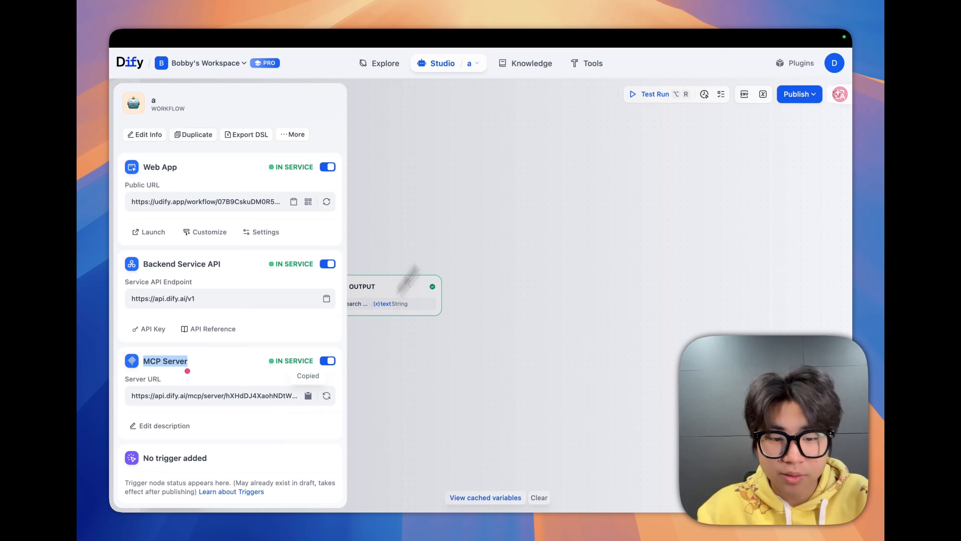
- Start adding an HTTP MCP server to the workspace's MCP tools, using the copied server URL
click(587, 65)
click(275, 110)
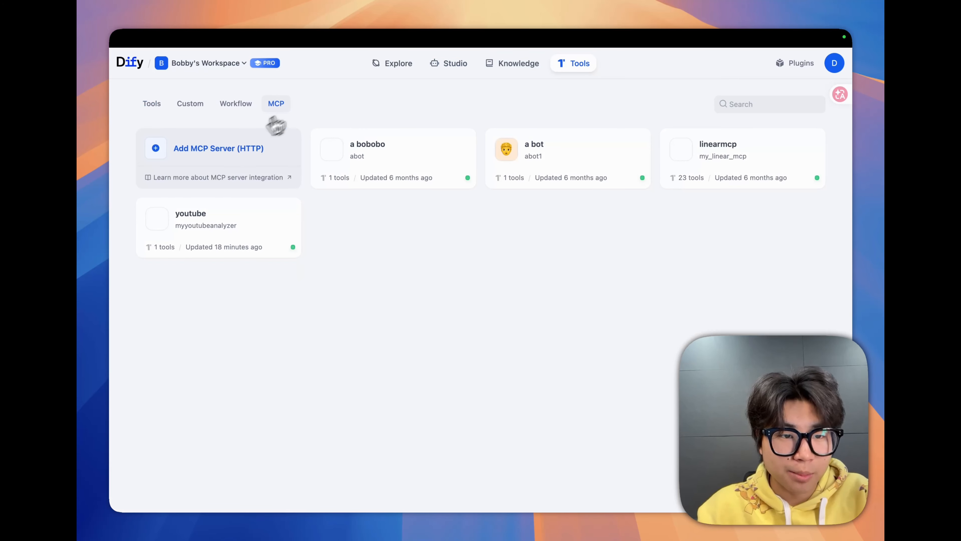
click(211, 155)
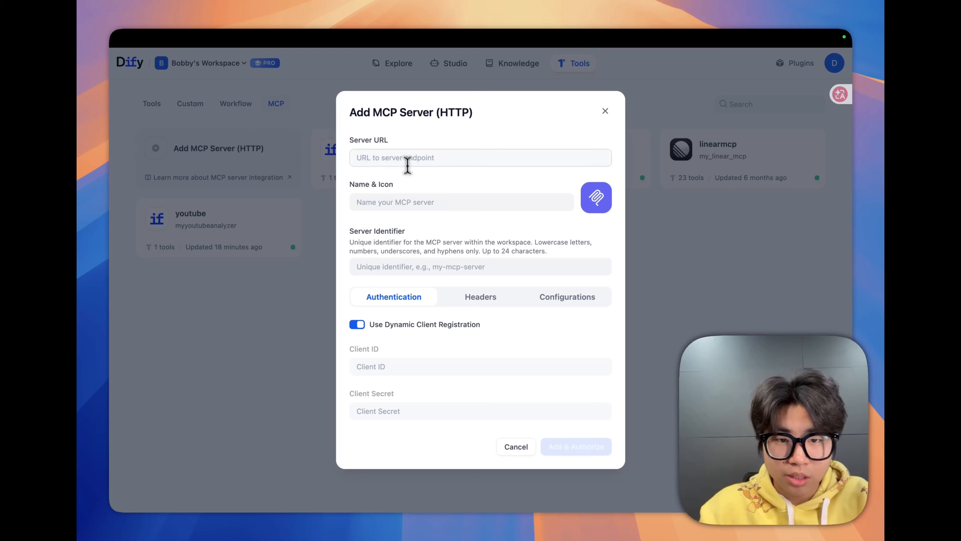
key(super+v)
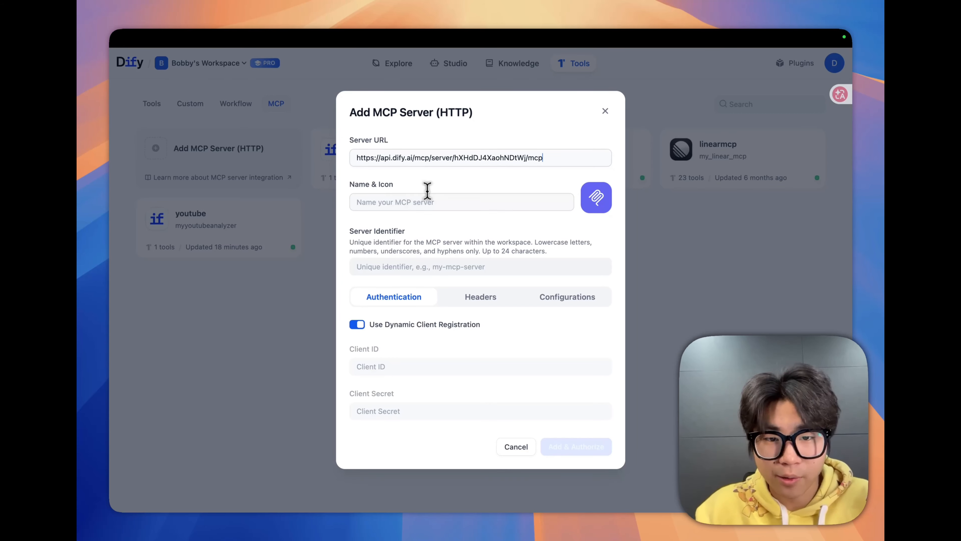
- Enter "youtube" as both the MCP server's identifier and name, and try to add and authorize it
click(388, 266)
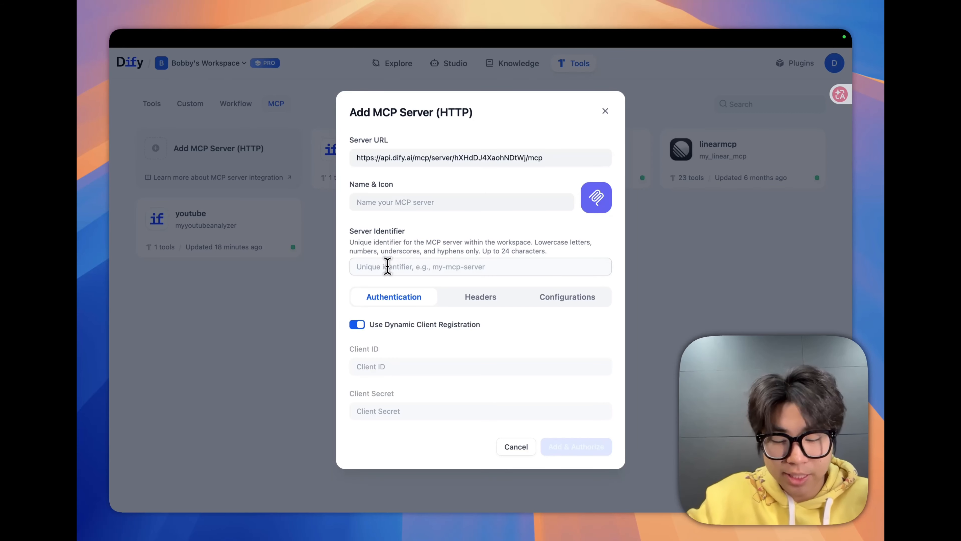
text(youtube)
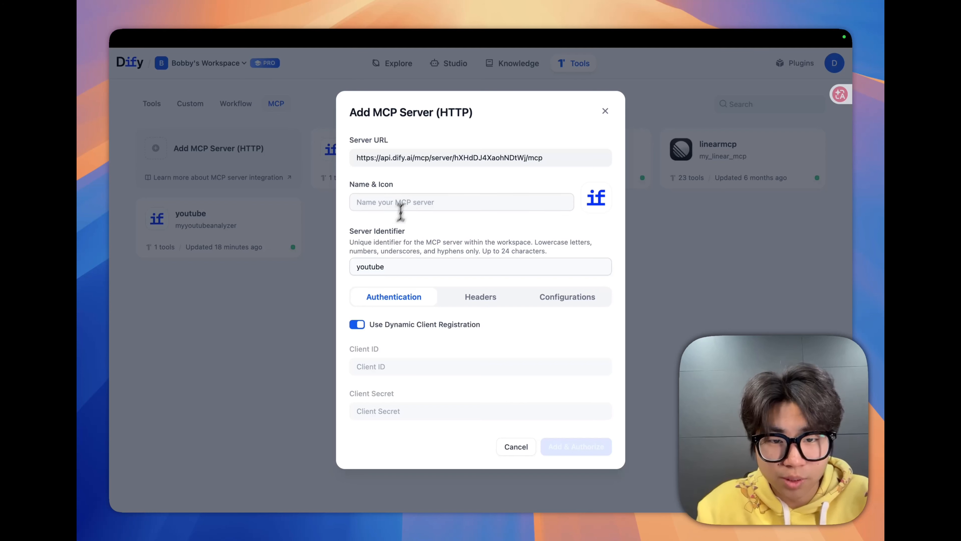
click(407, 201)
text(youtube)
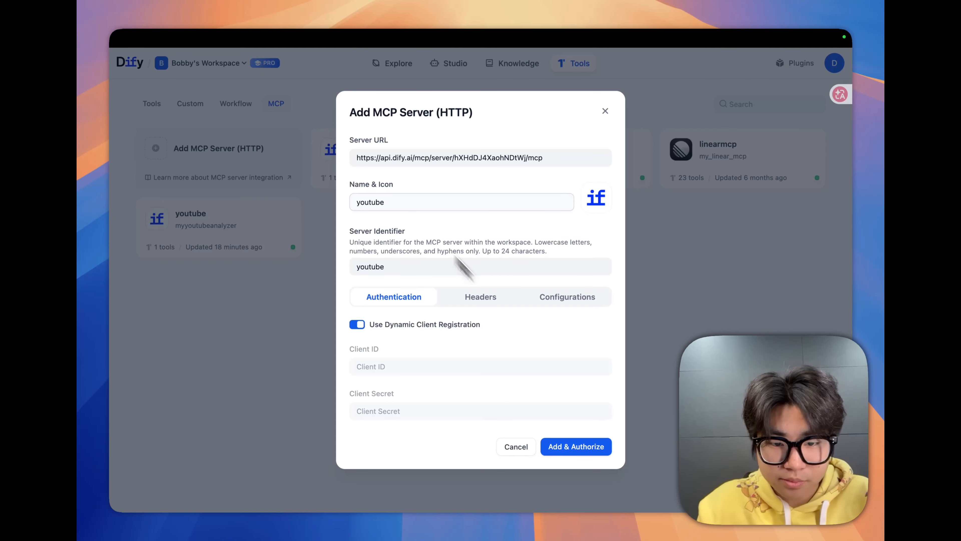
click(564, 447)
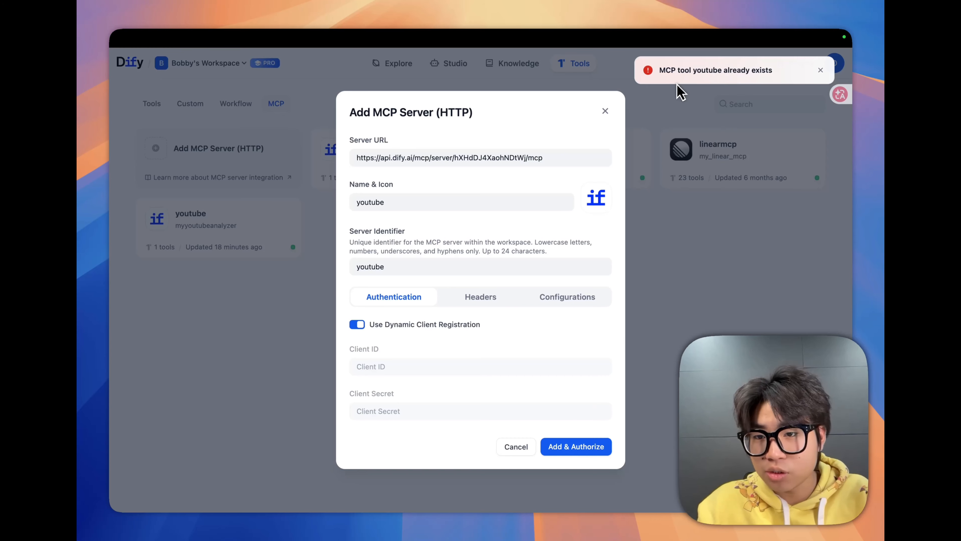
- Cancel adding the duplicate MCP server and review the details of the existing youtube MCP server
drag(660, 69, 773, 76)
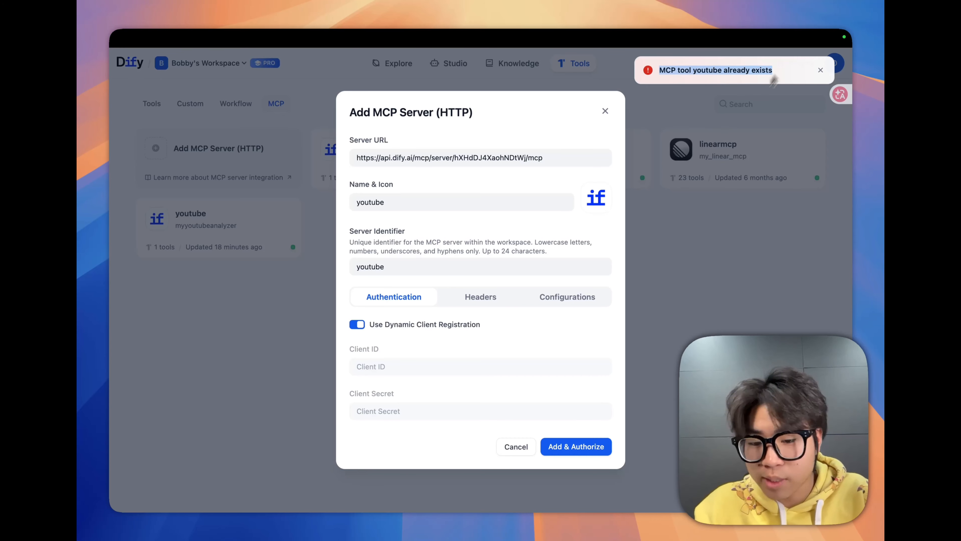
click(524, 449)
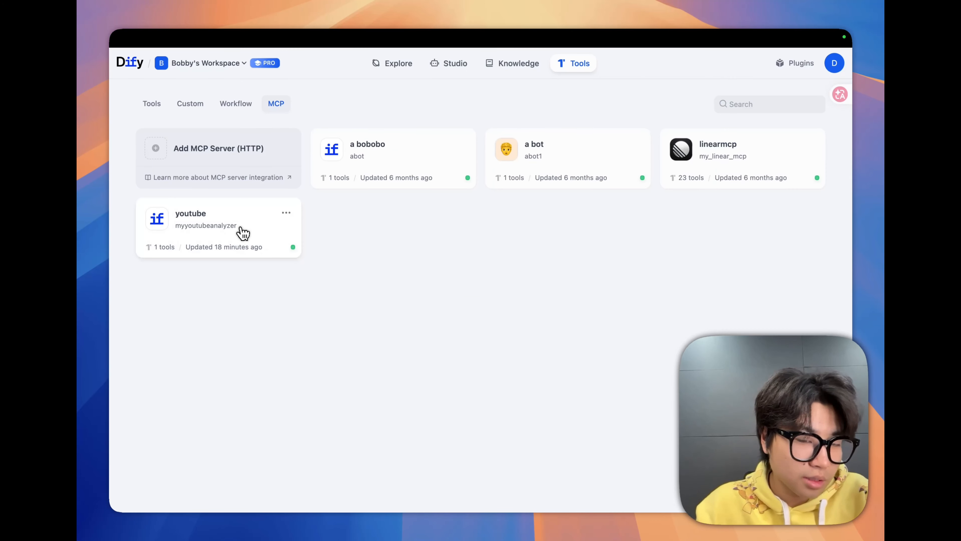
click(243, 233)
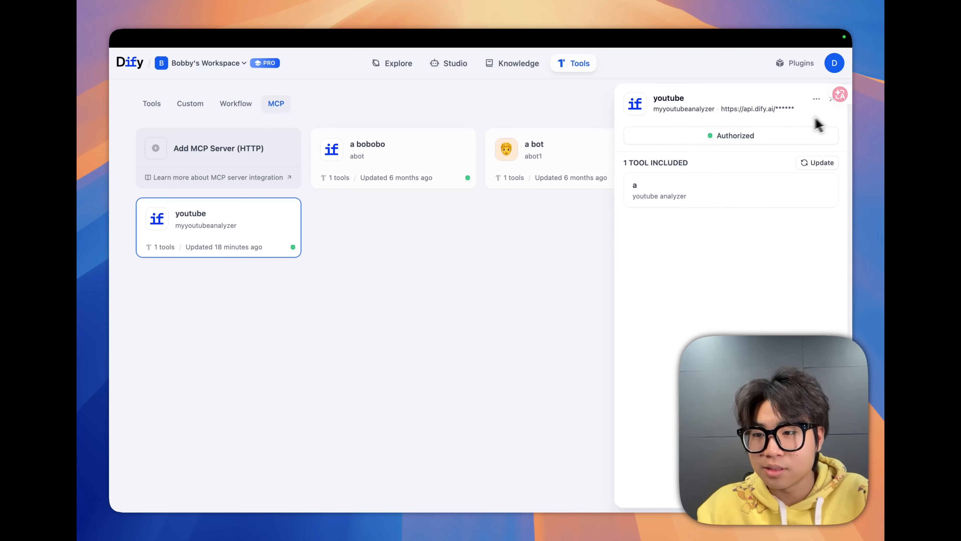
click(830, 100)
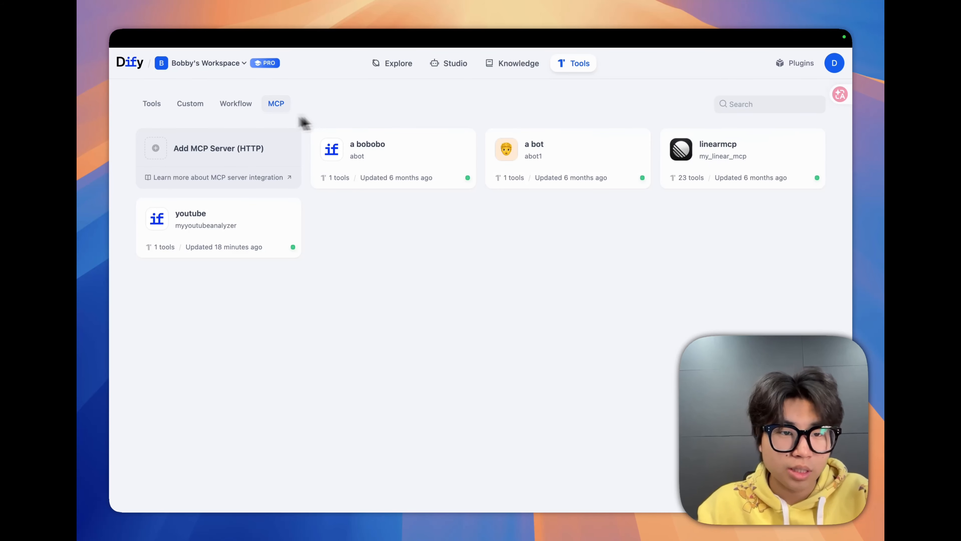
- Review the details and tool input of workflow tool "a" among the workspace's workflow tools, and close them
click(244, 106)
click(166, 167)
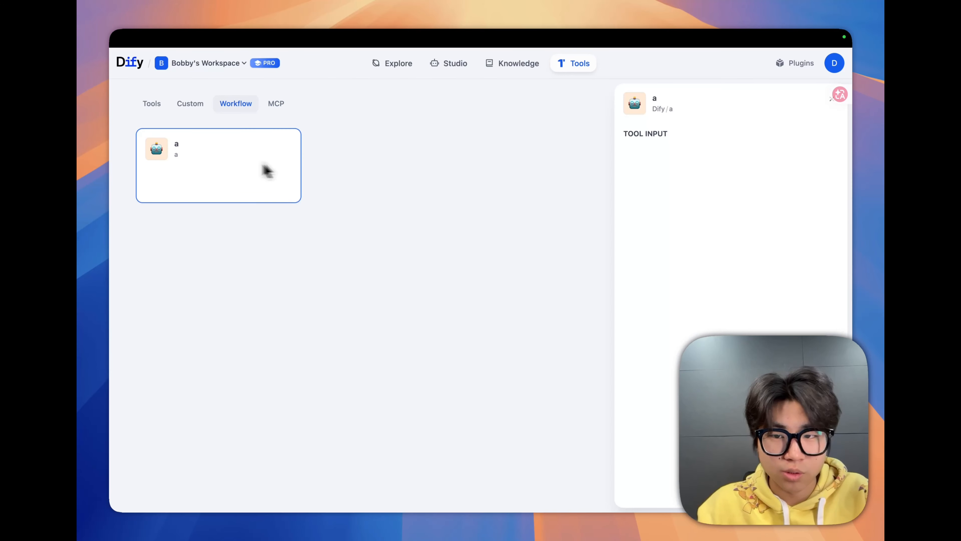
click(829, 103)
- Open the workflow app "a" last edited at 01/29/2026 7:09 from Studio
click(455, 71)
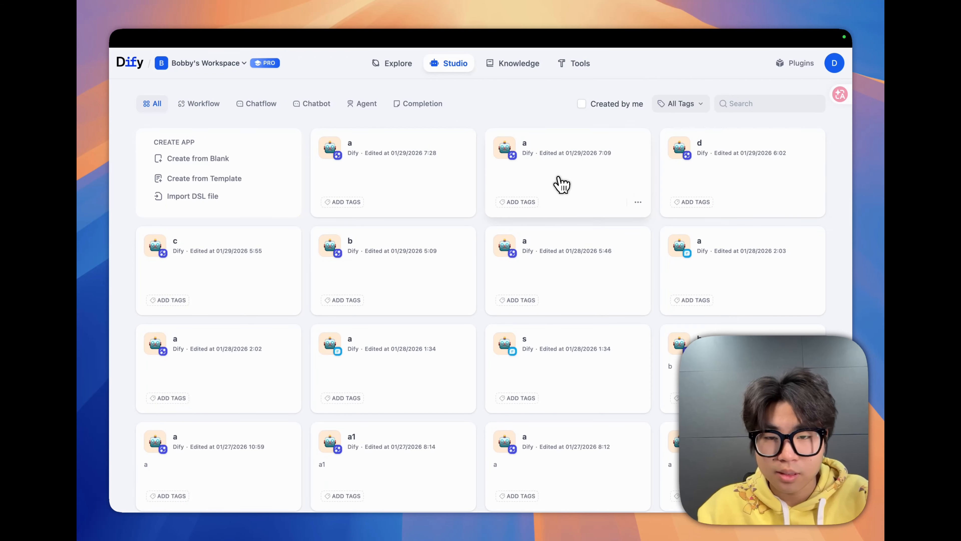
click(562, 185)
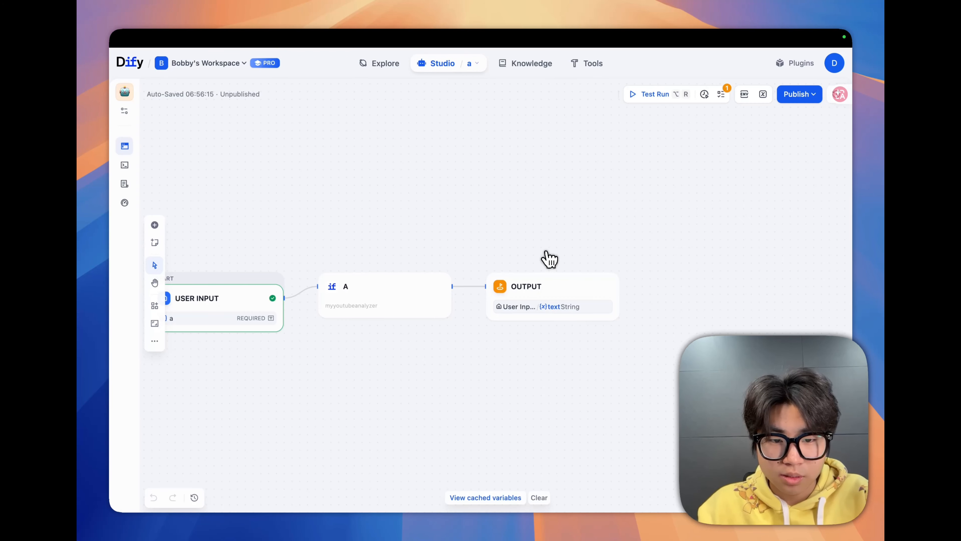